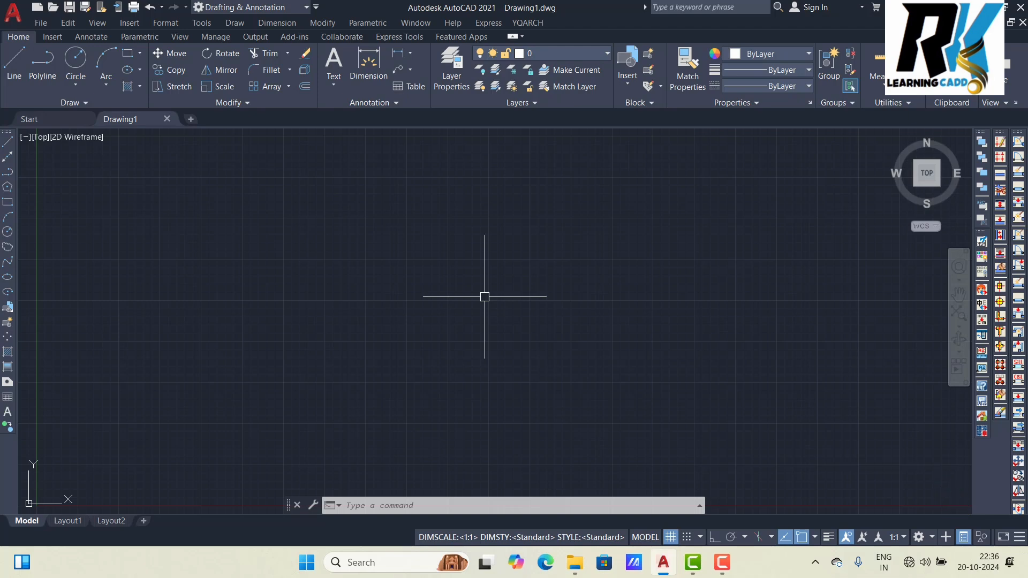
- Draw a circle of radius 10 up and to the right of the drawing origin
click(76, 63)
click(335, 269)
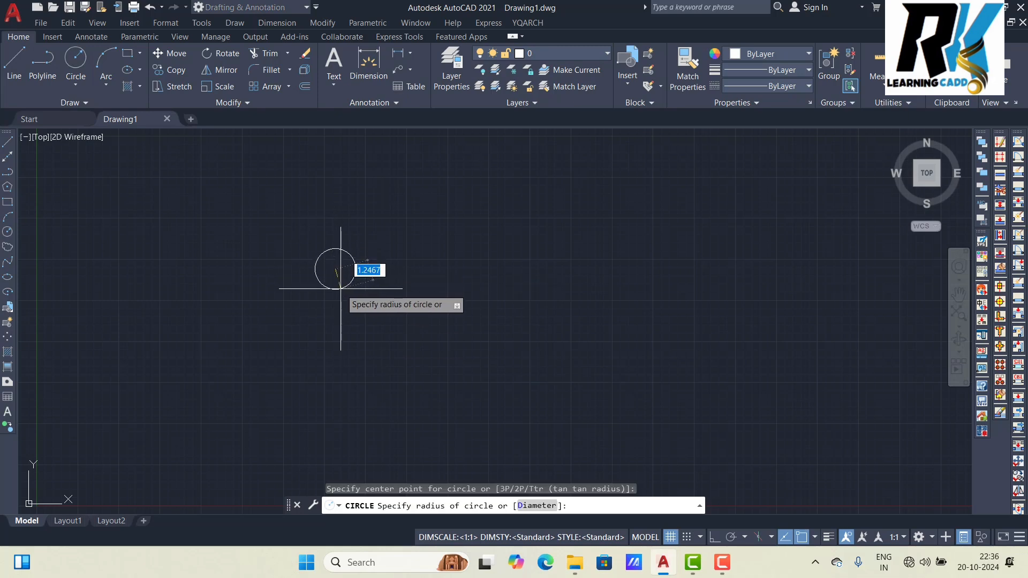
text(10)
key(Return)
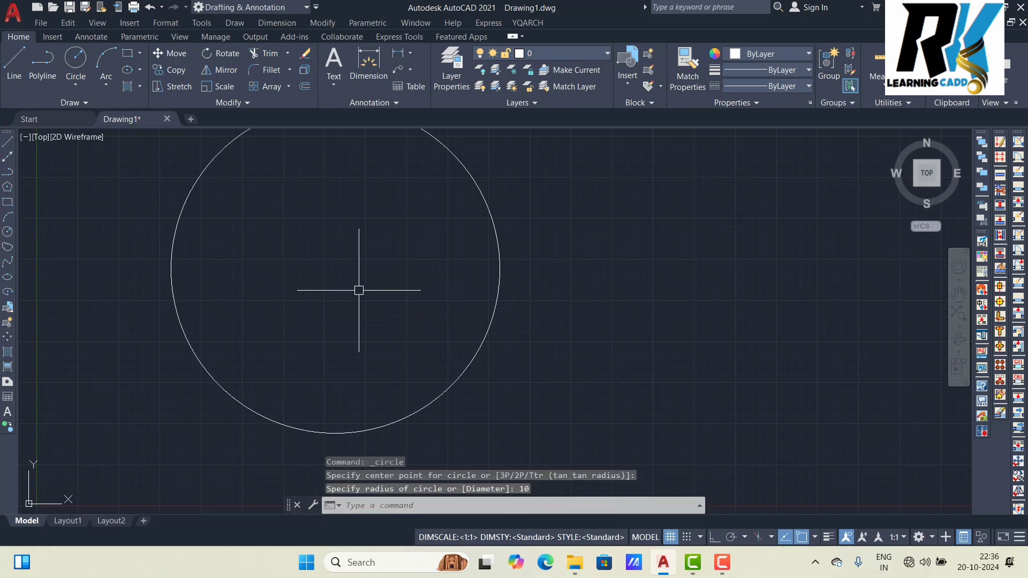
scroll(357, 287, down, 9)
scroll(353, 305, up, 3)
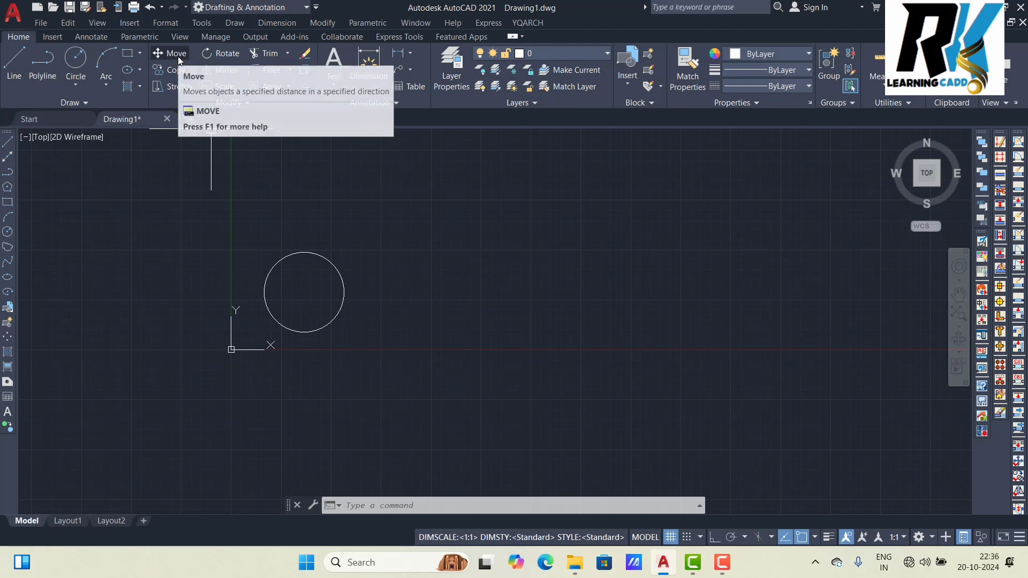
click(322, 22)
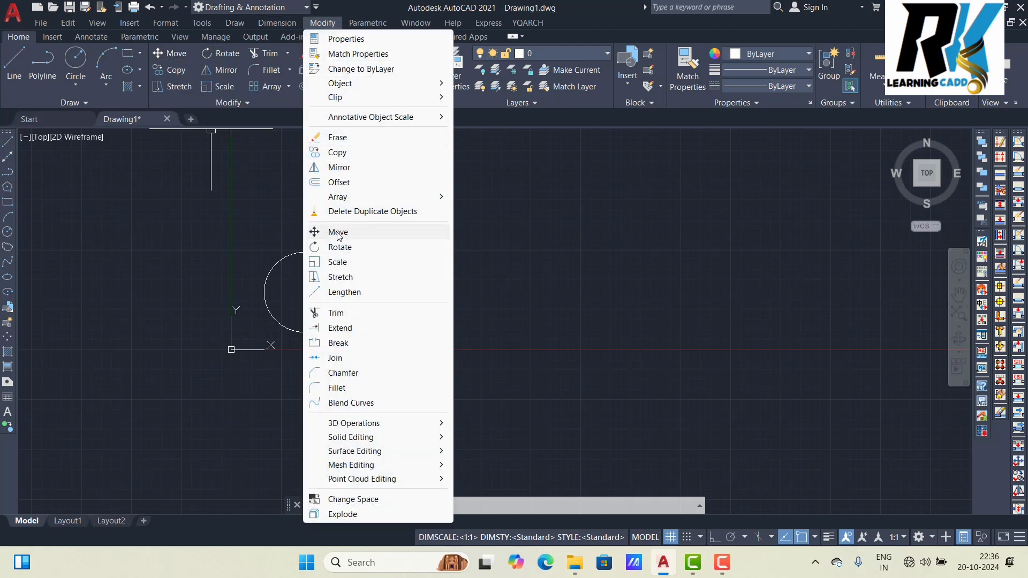
click(537, 233)
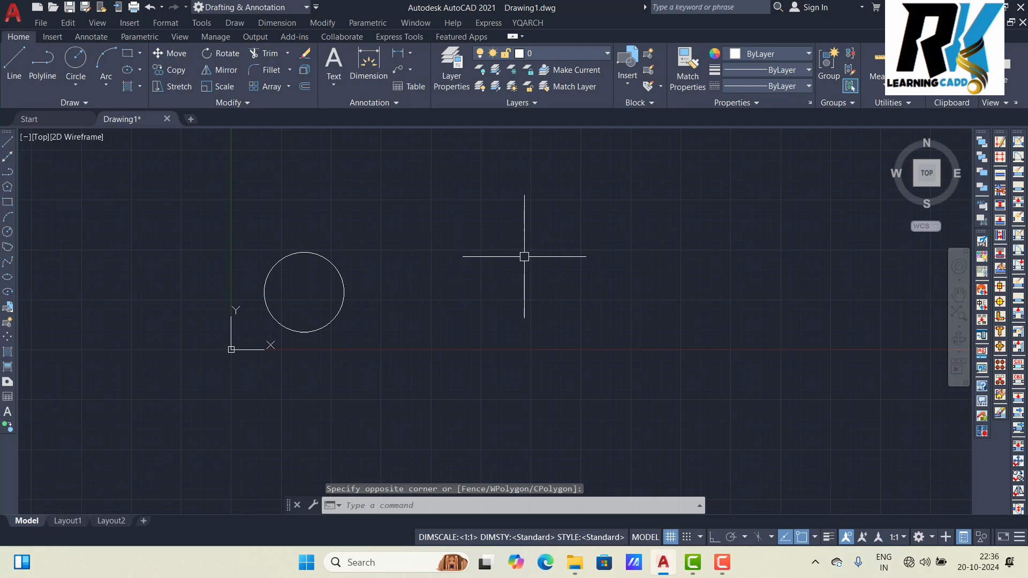
- Move the circle by its centre 100 units horizontally to the right with Ortho on
text(m)
key(Return)
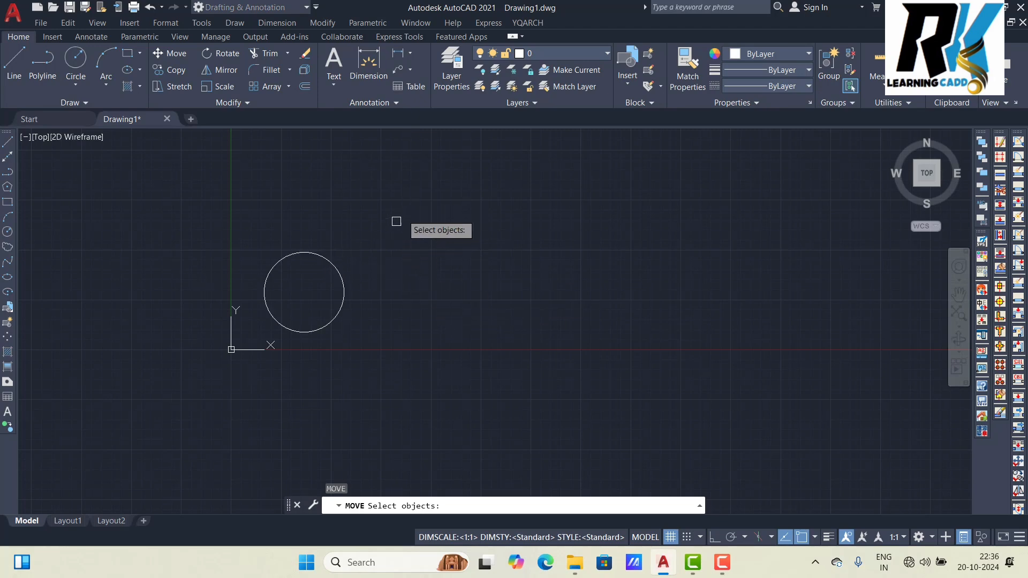
click(410, 205)
click(246, 345)
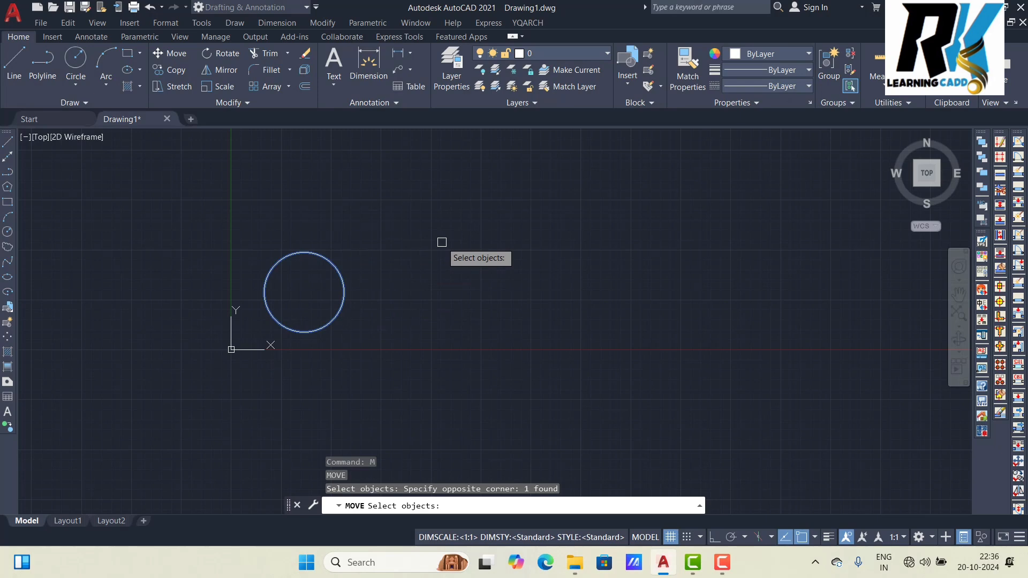
key(Return)
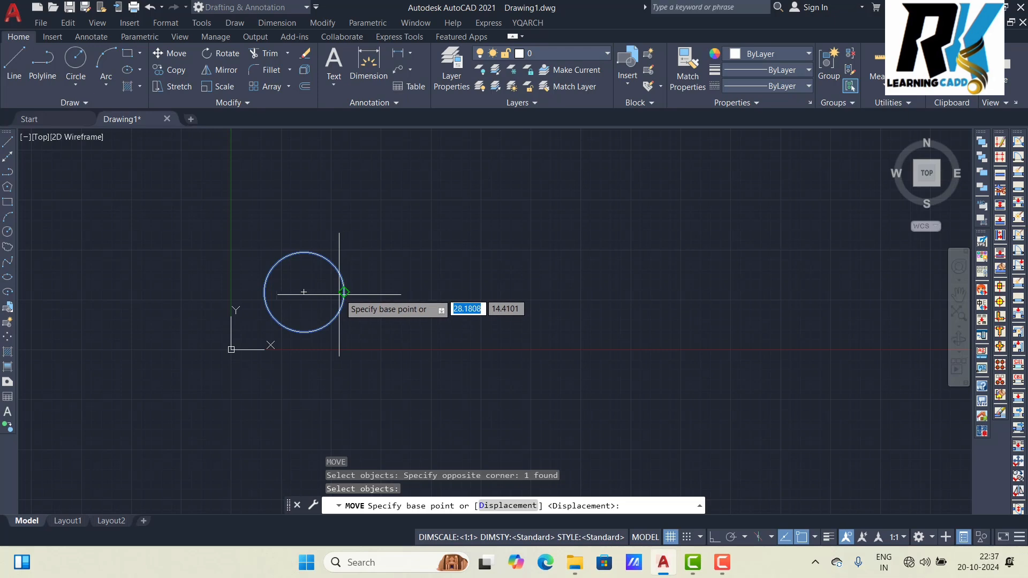
click(304, 292)
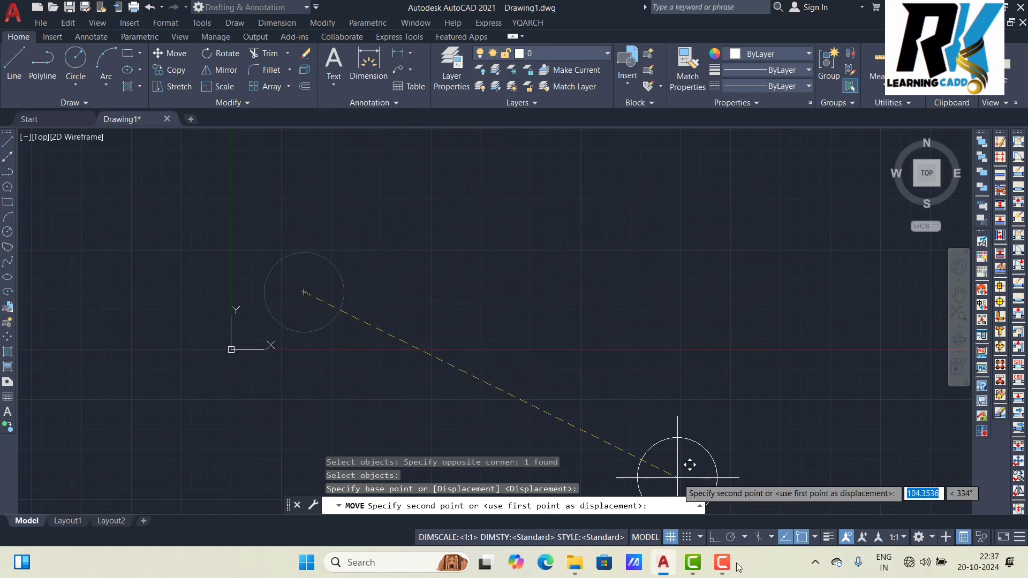
click(715, 538)
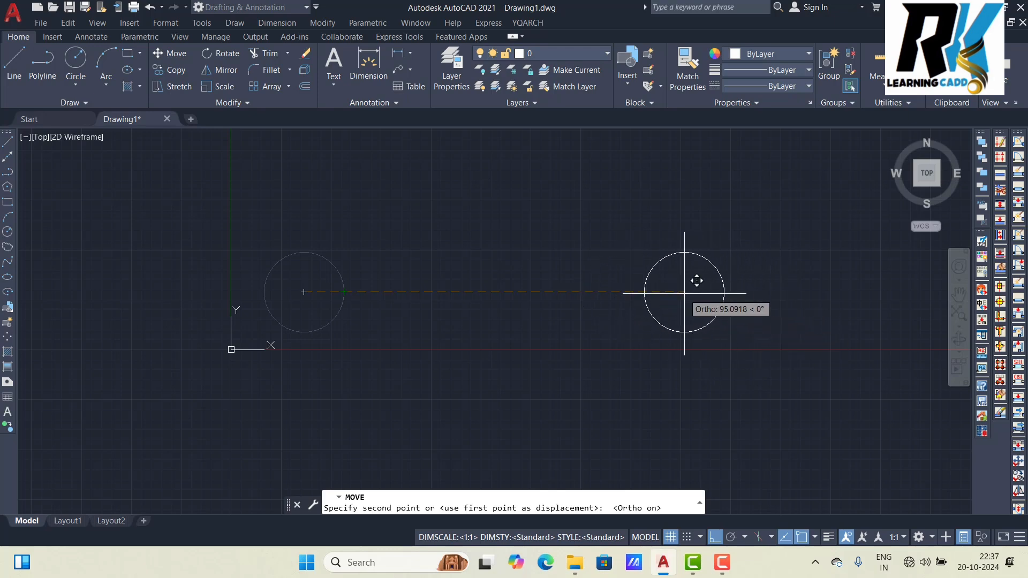
text(100)
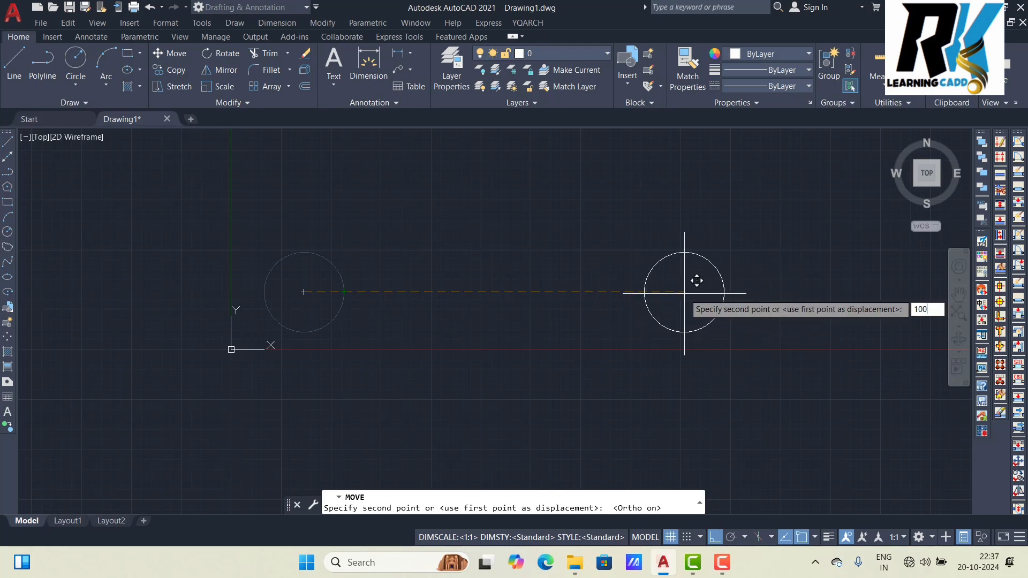
key(Return)
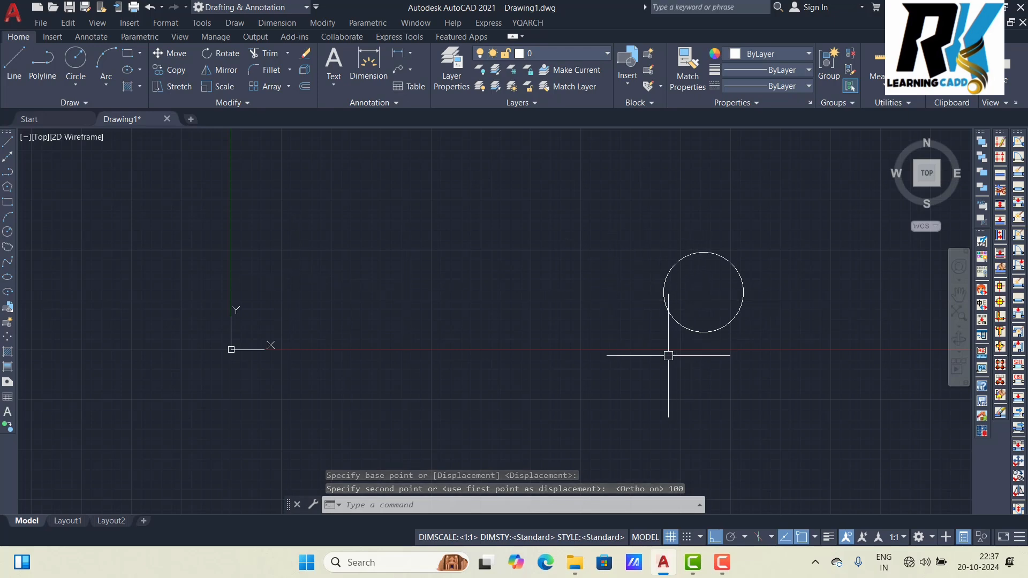
- Move the circle by its centre about 95 units horizontally back towards the Y axis
text(m)
key(Return)
click(828, 209)
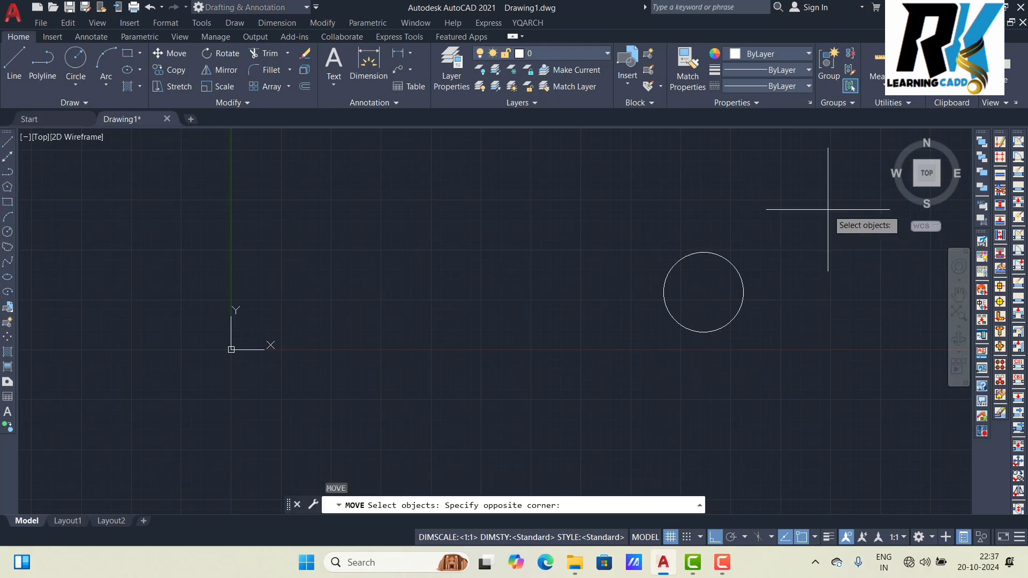
click(581, 391)
key(Return)
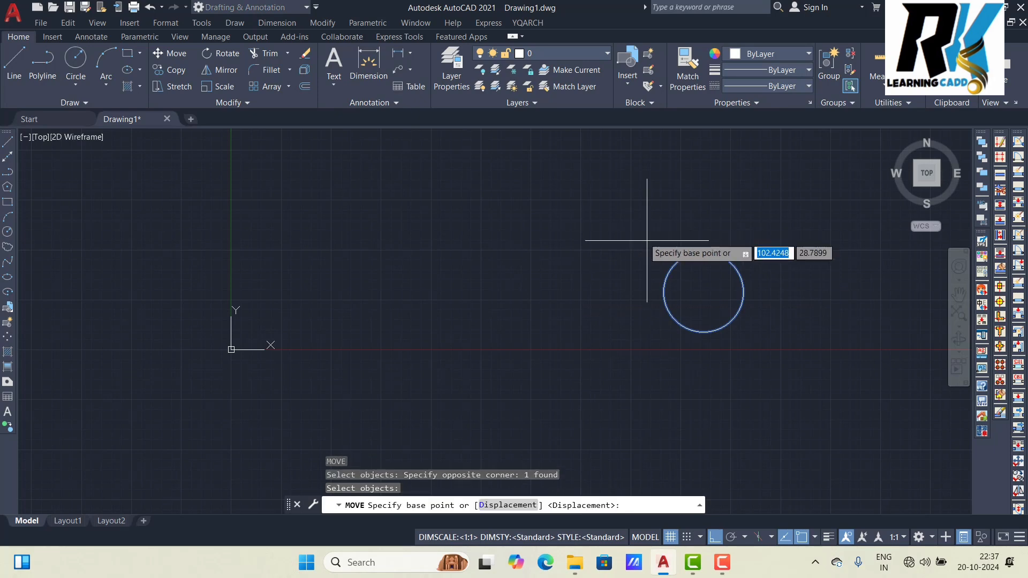
click(703, 292)
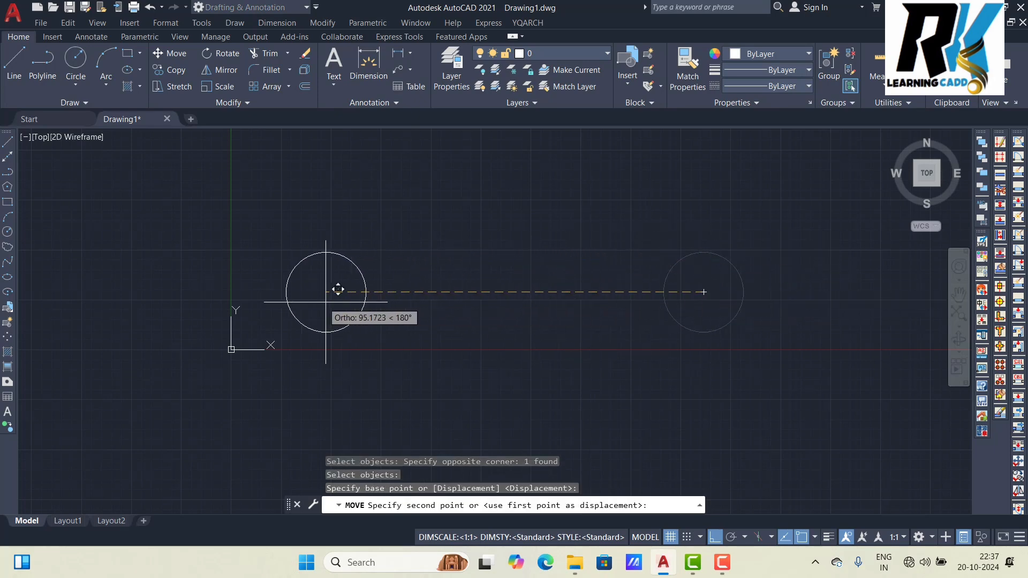
click(322, 292)
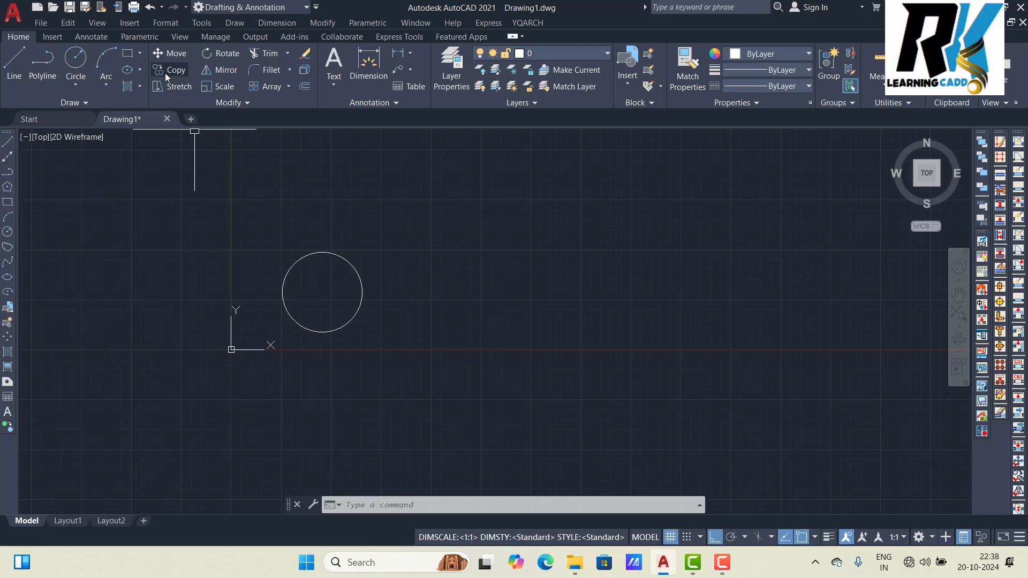
- Copy the circle from its centre, placing one copy 20 units to the right and another 30 units above
middle_drag(500, 283, 500, 299)
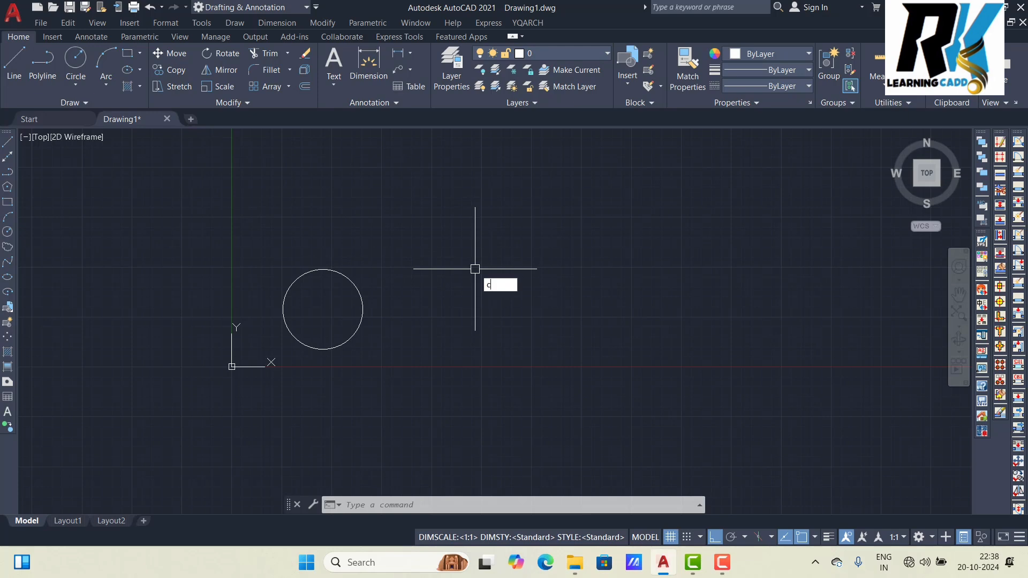
text(o)
key(Return)
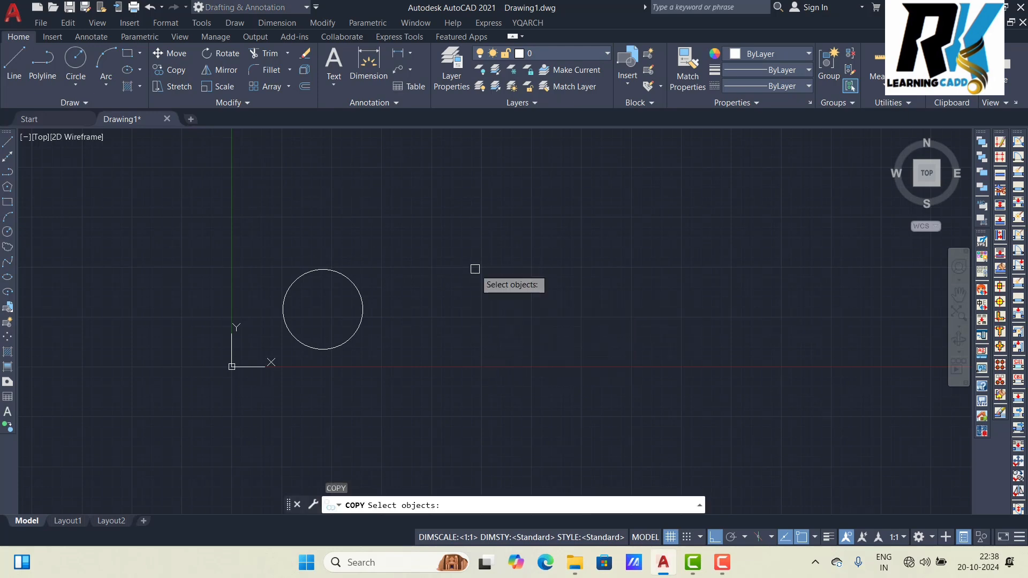
click(415, 245)
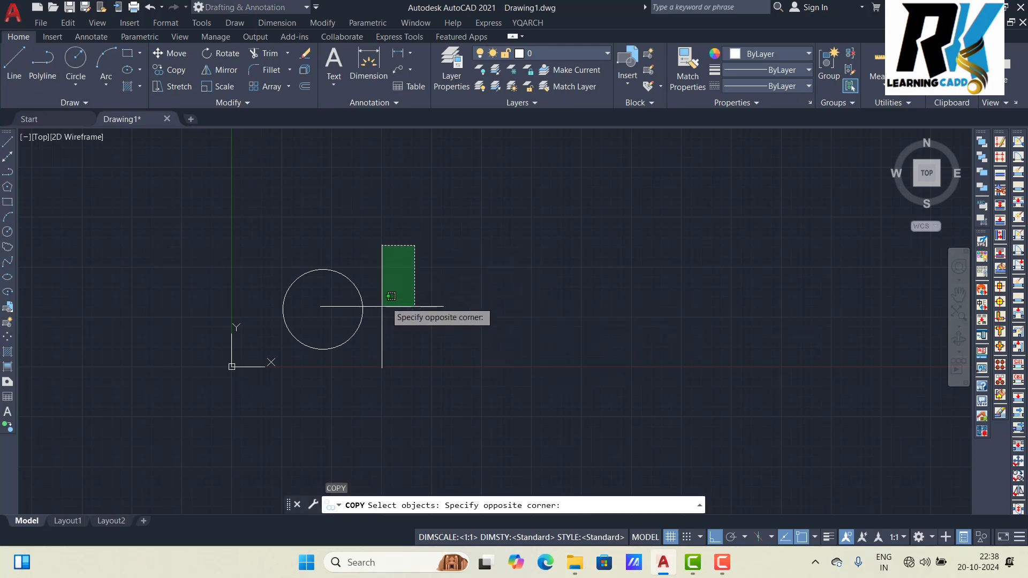
click(259, 382)
key(Return)
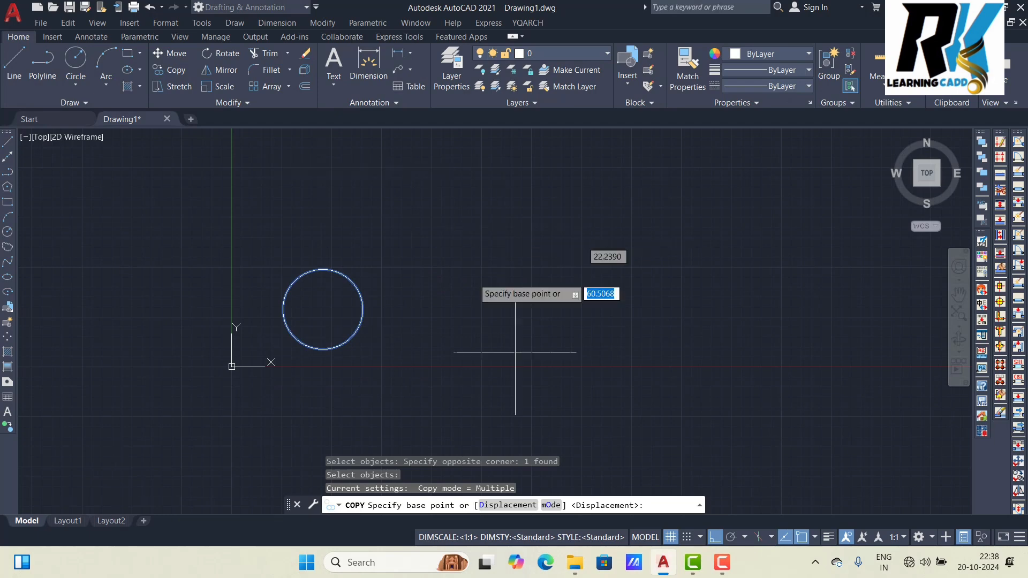
click(323, 310)
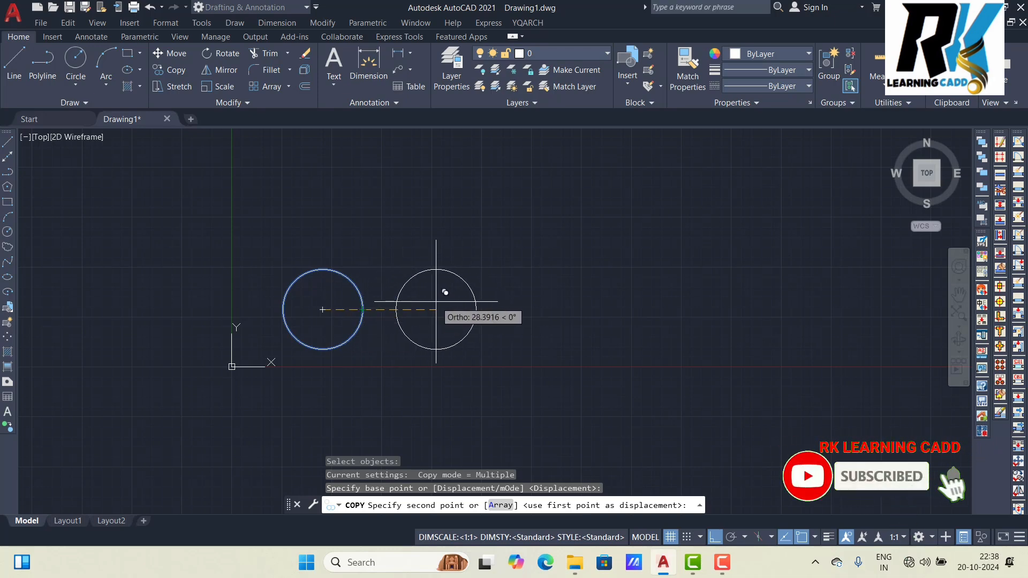
text(20)
key(Return)
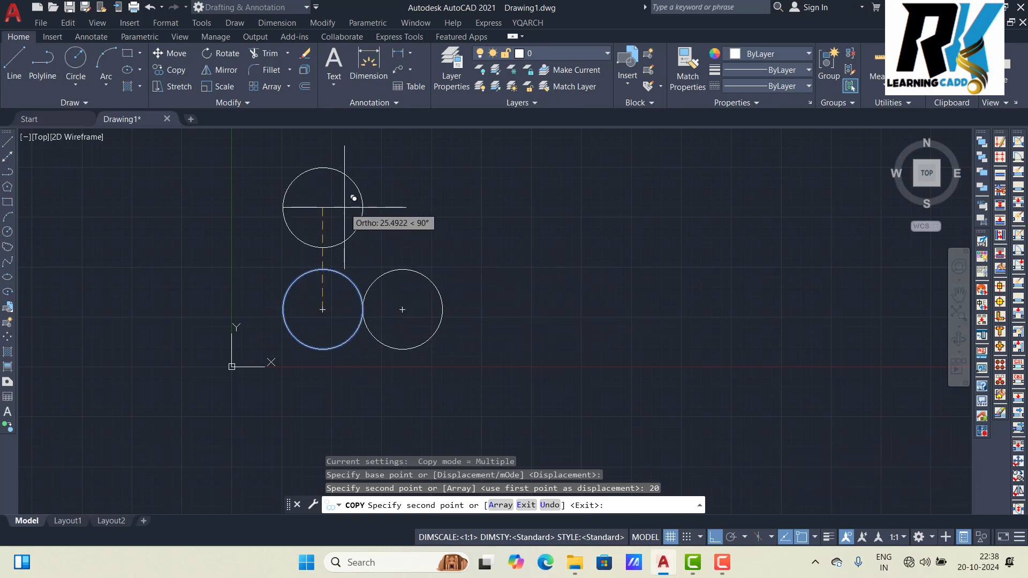
text(30)
key(Return)
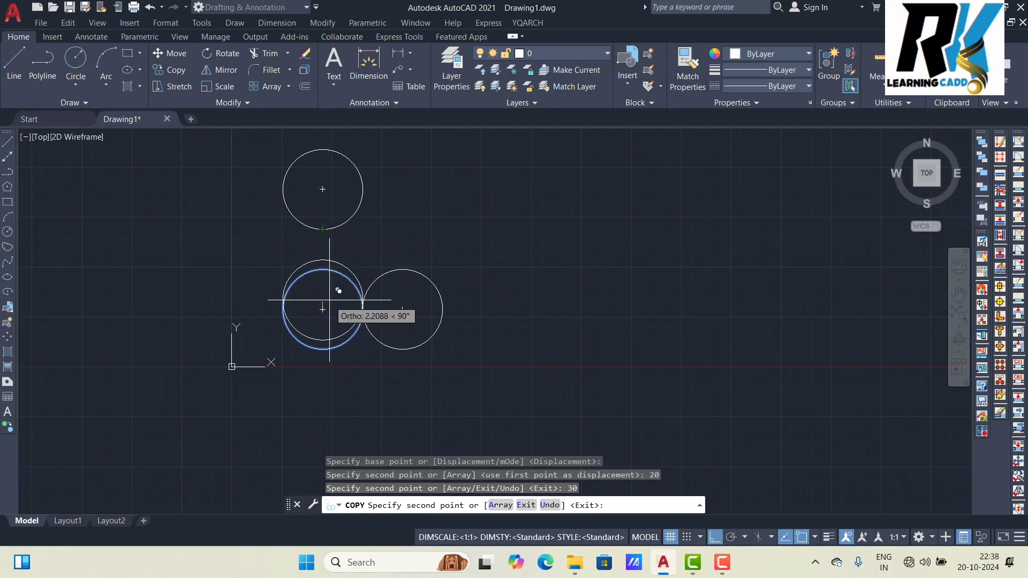
- Place four more freehand copies of the circle in the same horizontal row to its right and end the Copy command
click(530, 303)
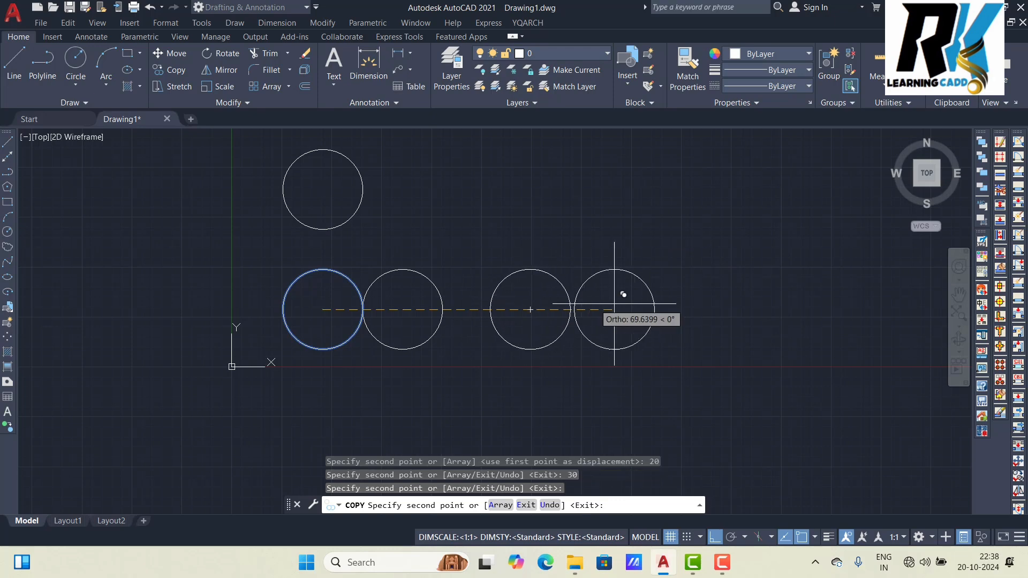
click(653, 289)
click(732, 284)
click(862, 273)
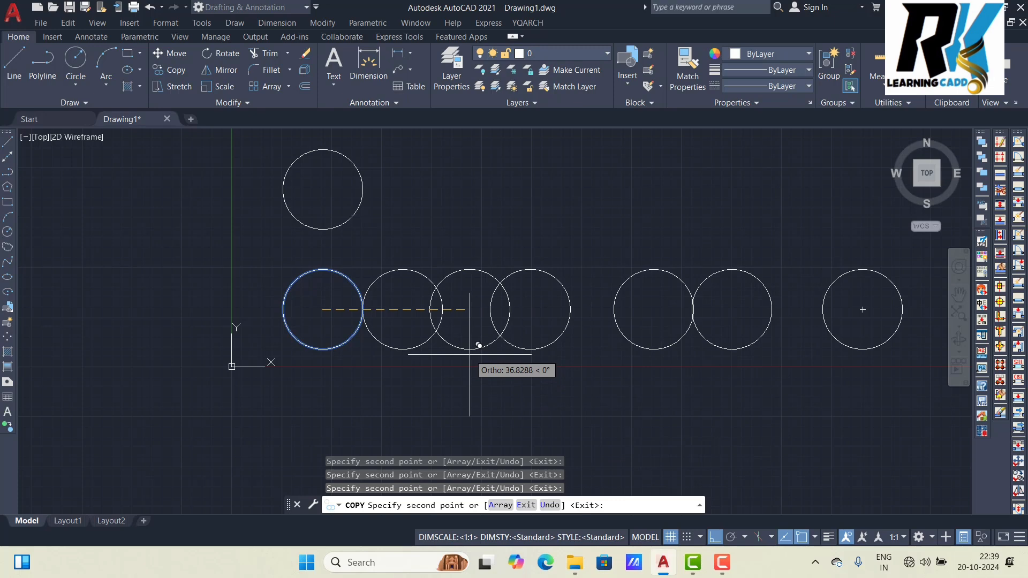
key(Escape)
- Copy the three rightmost circles from the middle one's centre, placing five freehand rows of copies straight above them
scroll(478, 360, down, 4)
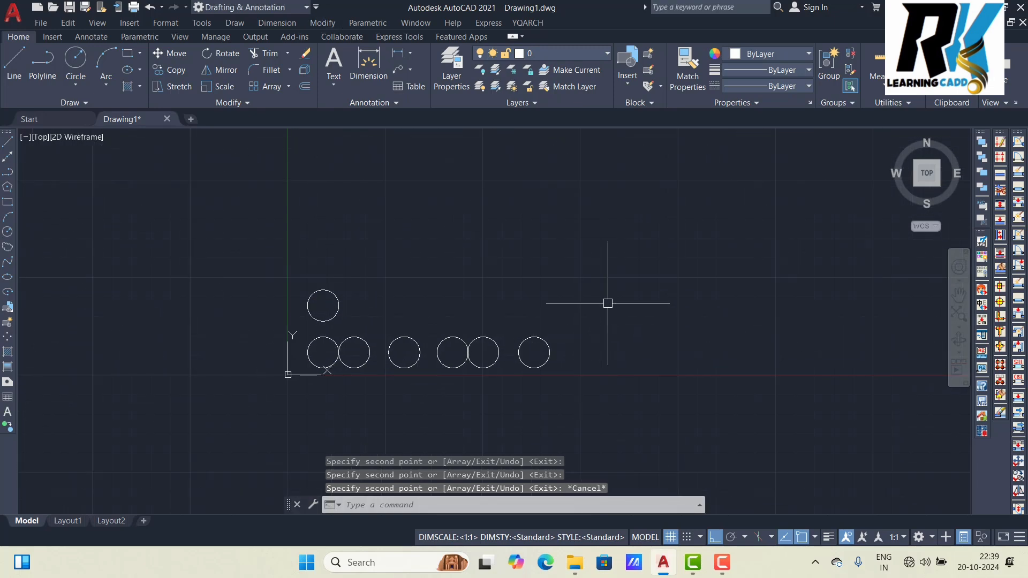
text(ct o)
key(Return)
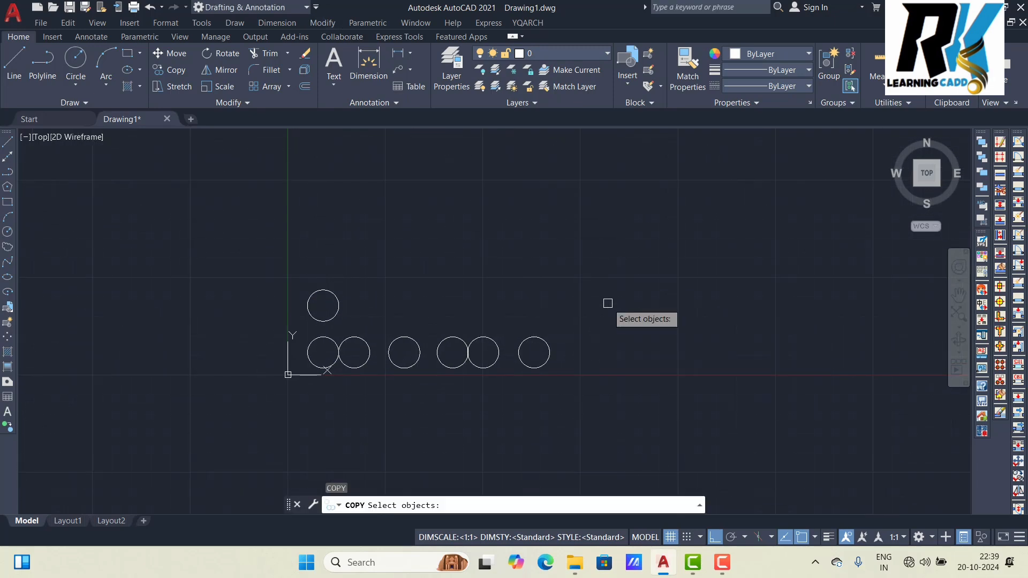
click(608, 303)
click(466, 379)
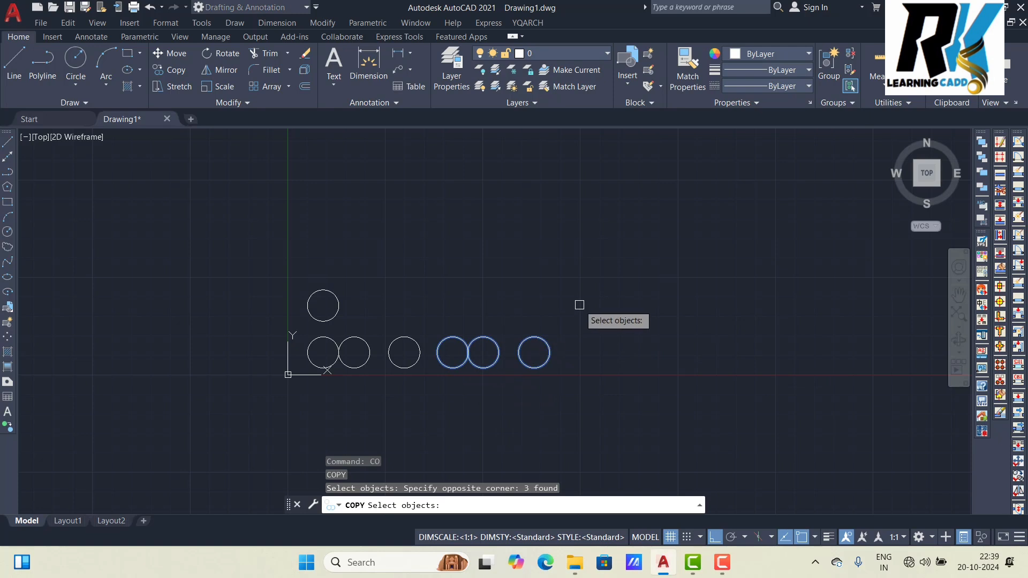
key(Return)
click(483, 352)
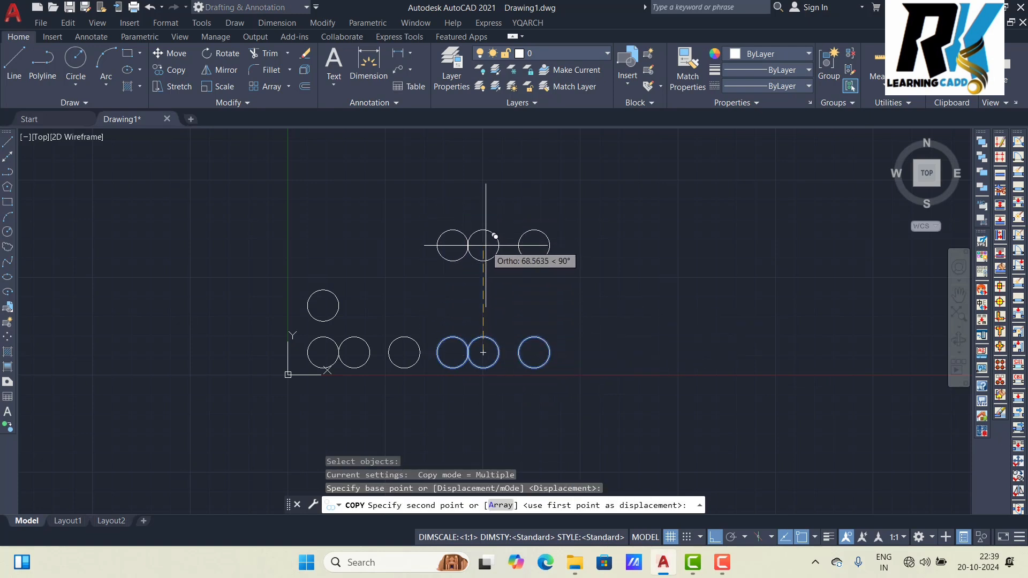
click(484, 224)
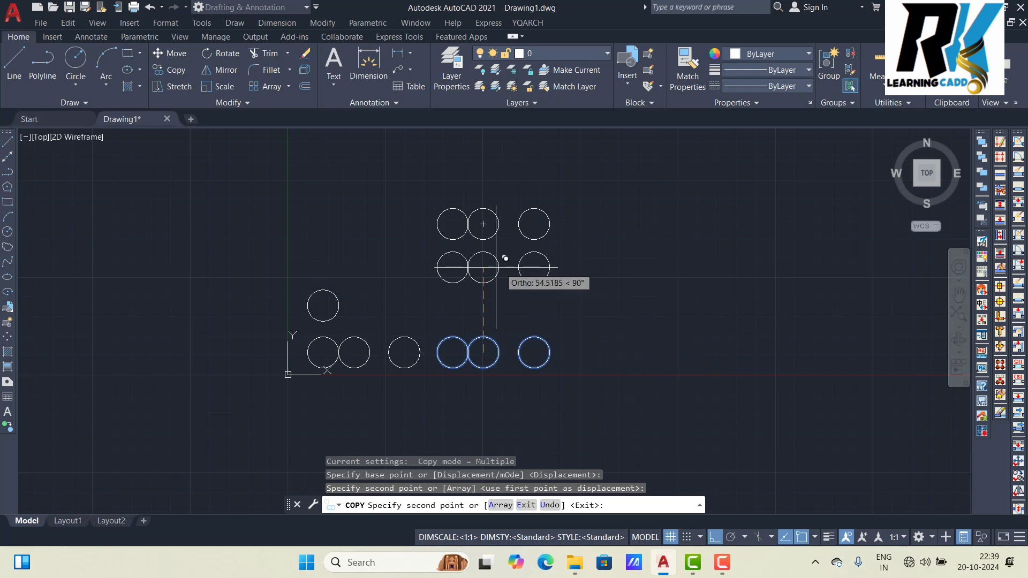
click(485, 274)
click(484, 310)
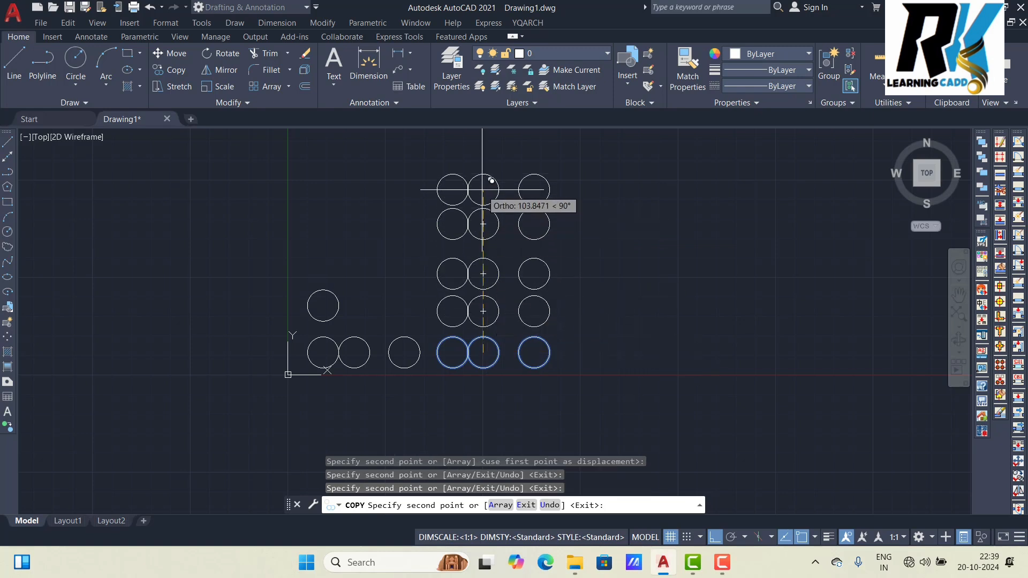
click(483, 159)
key(Escape)
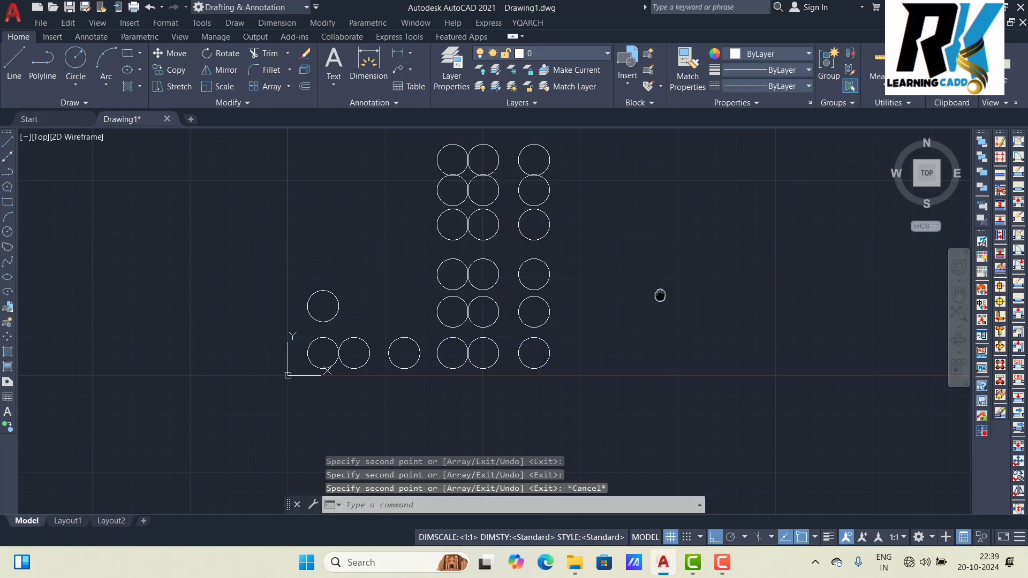
- Draw a large circle freehand in the empty area to the right of the circle columns
mouse_move(661, 294)
middle_down()
mouse_move(649, 356)
mouse_move(534, 332)
middle_up()
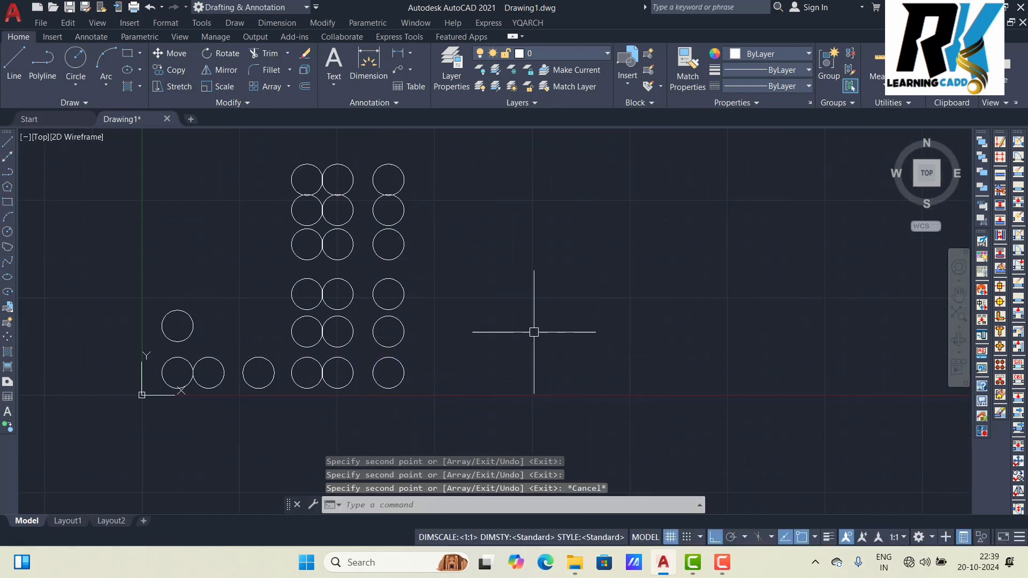
click(83, 56)
click(646, 289)
click(597, 366)
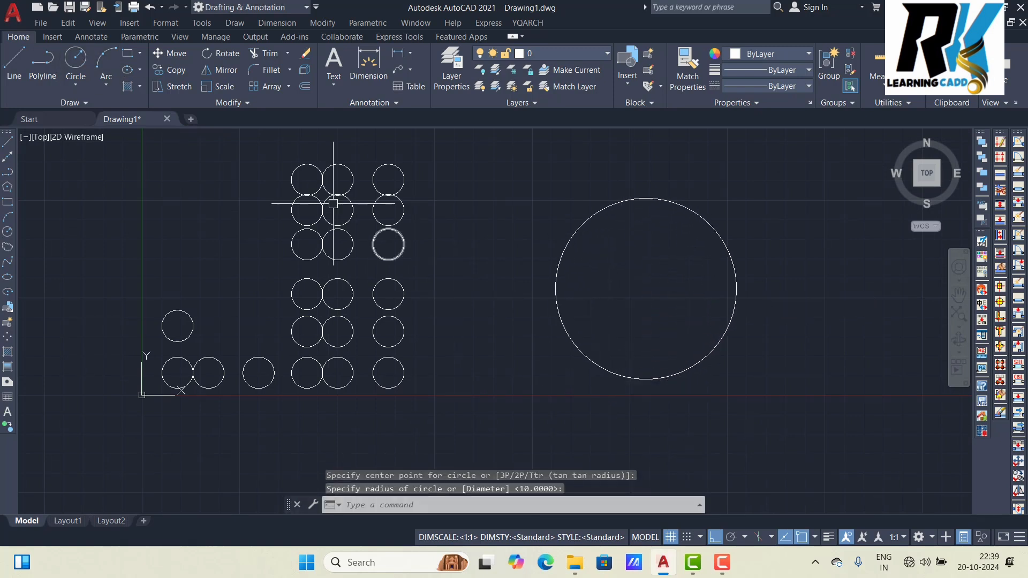
- Draw two concentric circles centred on the large circle's top quadrant, an outer one about 13 units in radius and a smaller one inside it
click(78, 60)
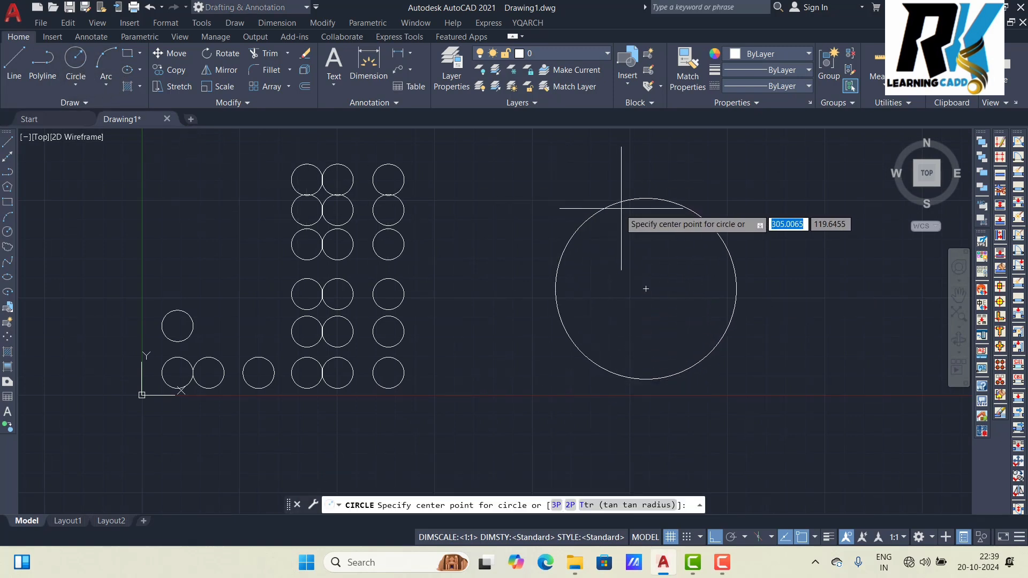
click(645, 201)
click(647, 219)
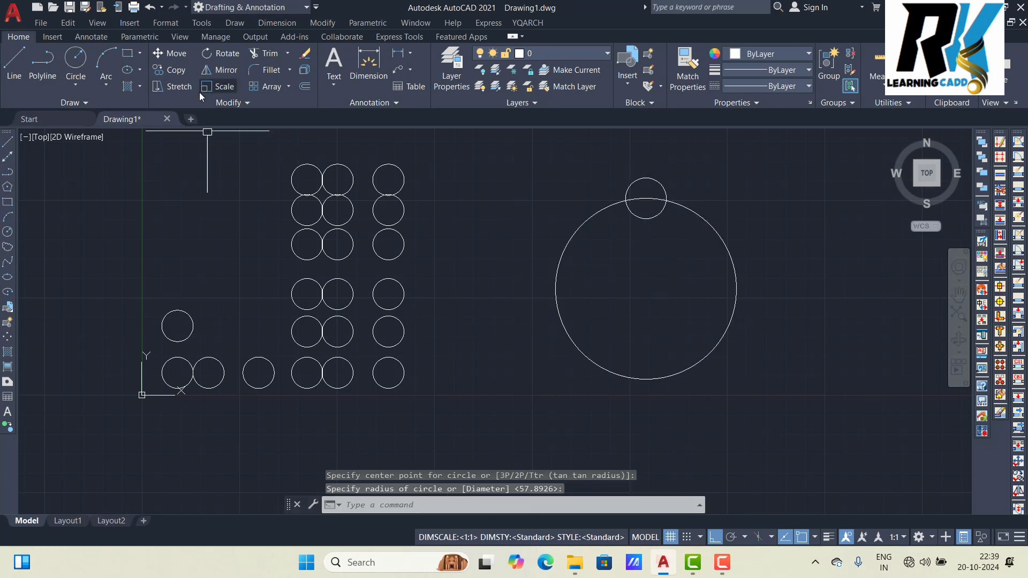
click(75, 60)
click(646, 198)
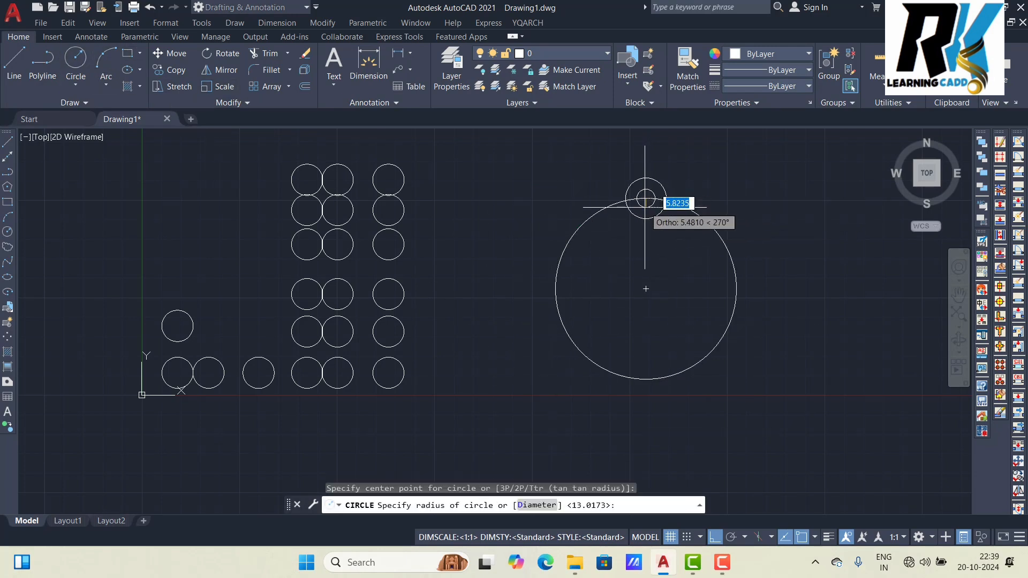
key(Return)
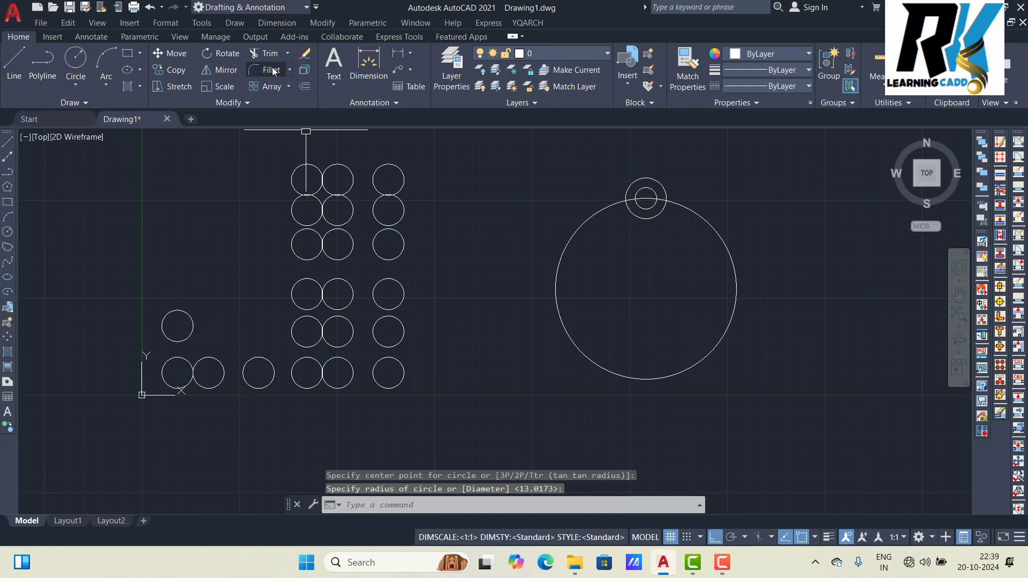
- Copy both small concentric circles from their shared centre to the large circle's left quadrant
click(161, 70)
scroll(655, 199, up, 2)
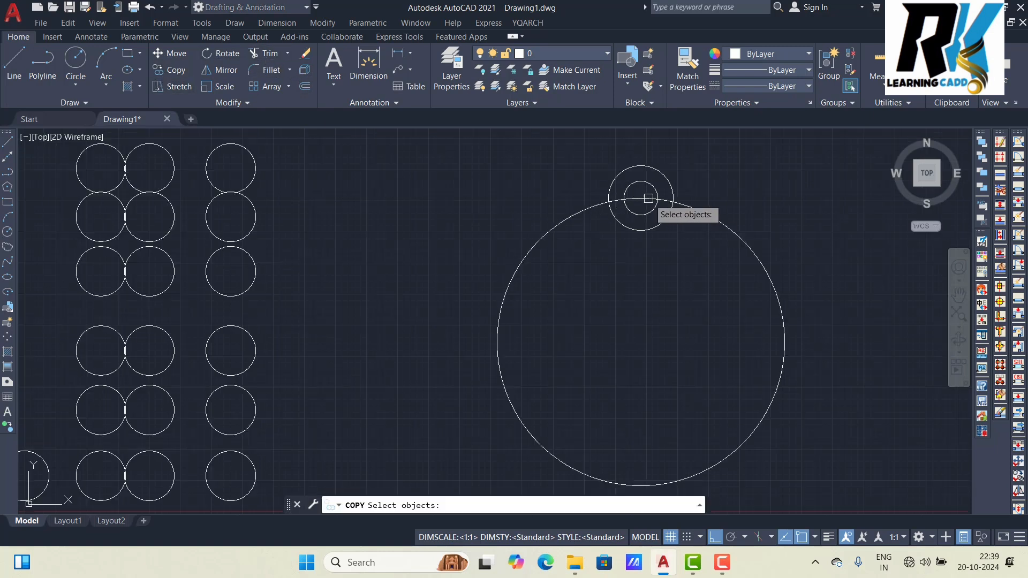
click(629, 185)
click(664, 176)
key(Return)
click(641, 198)
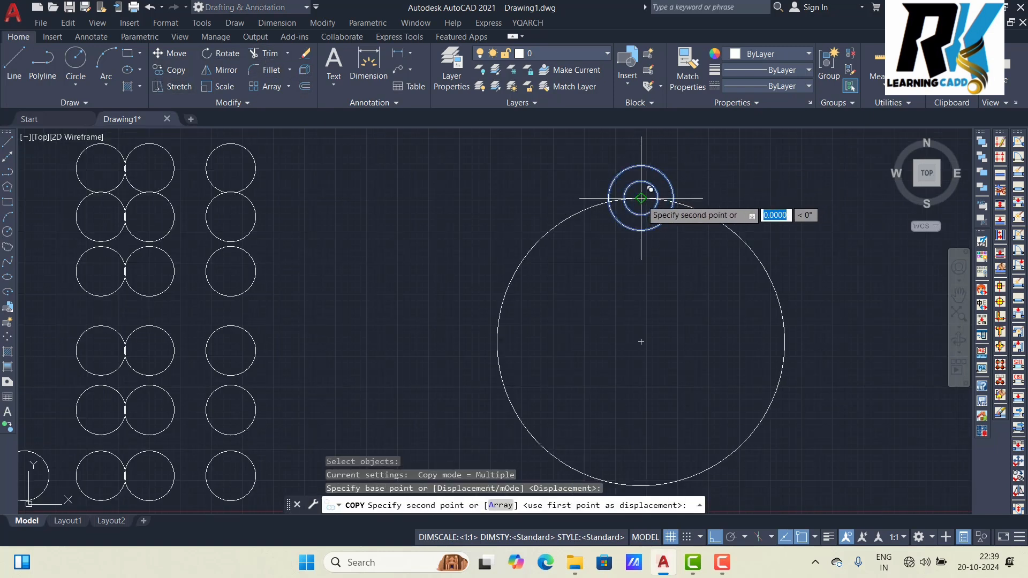
click(497, 342)
- Place two more copies of the concentric pair at the large circle's bottom and right quadrants and end the Copy command
middle_drag(719, 423, 704, 297)
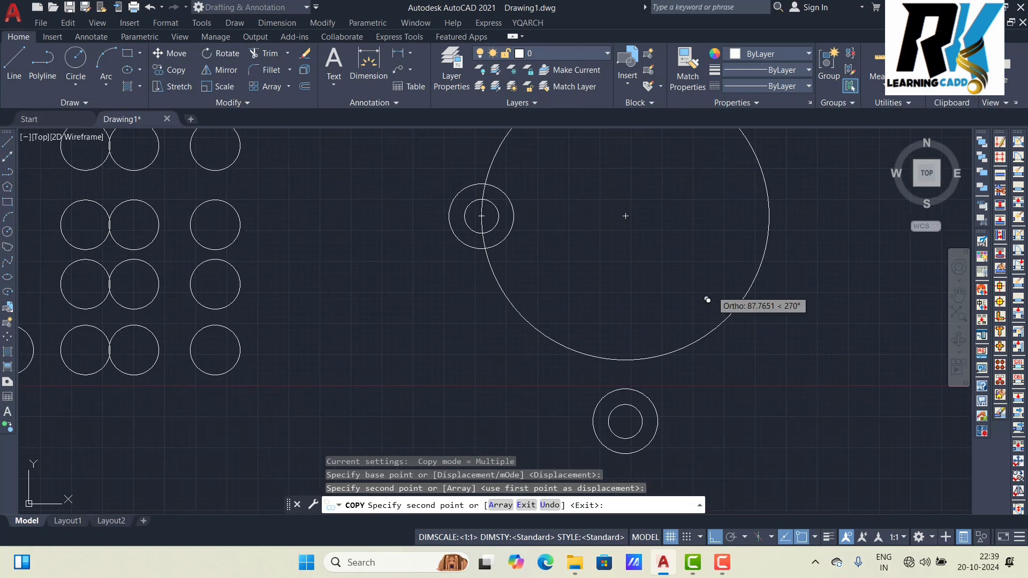
click(619, 362)
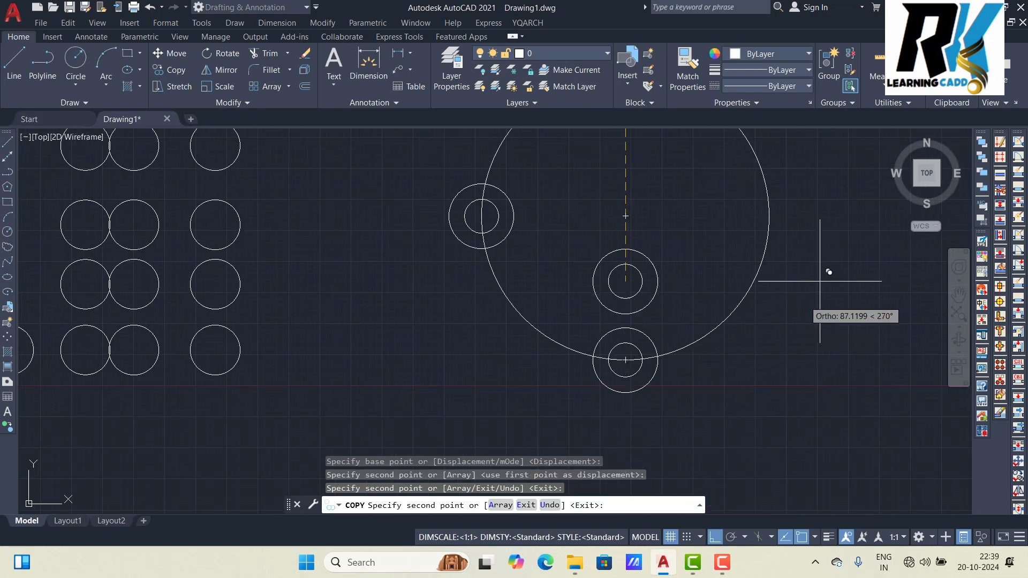
click(769, 215)
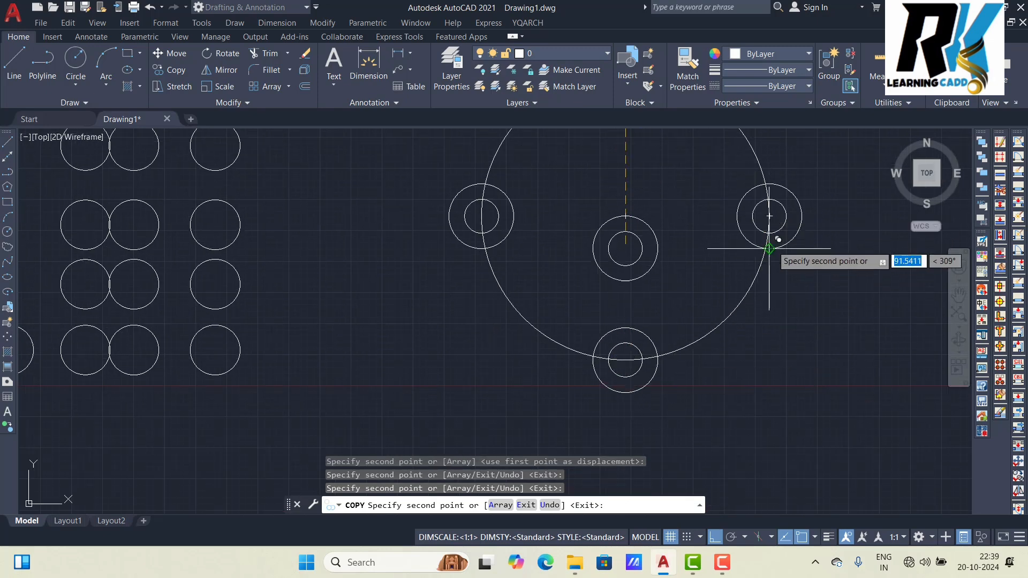
middle_drag(768, 248, 689, 334)
right_click(718, 215)
click(755, 225)
scroll(754, 226, down, 2)
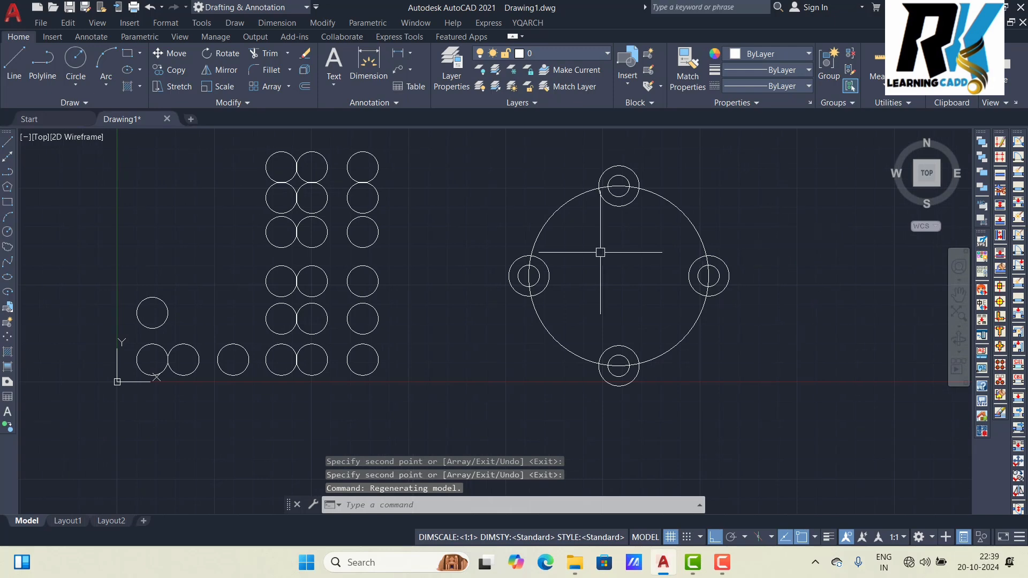
- Trim the top pair's outer circle inside the large circle, and the large circle's arc passing through the small hole
click(270, 54)
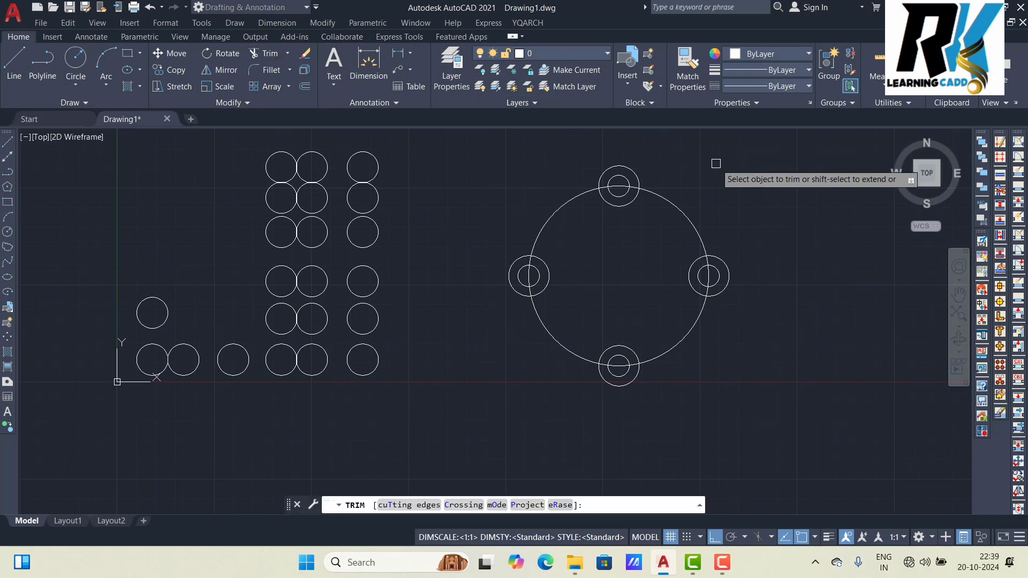
scroll(615, 227, up, 2)
drag(636, 202, 642, 183)
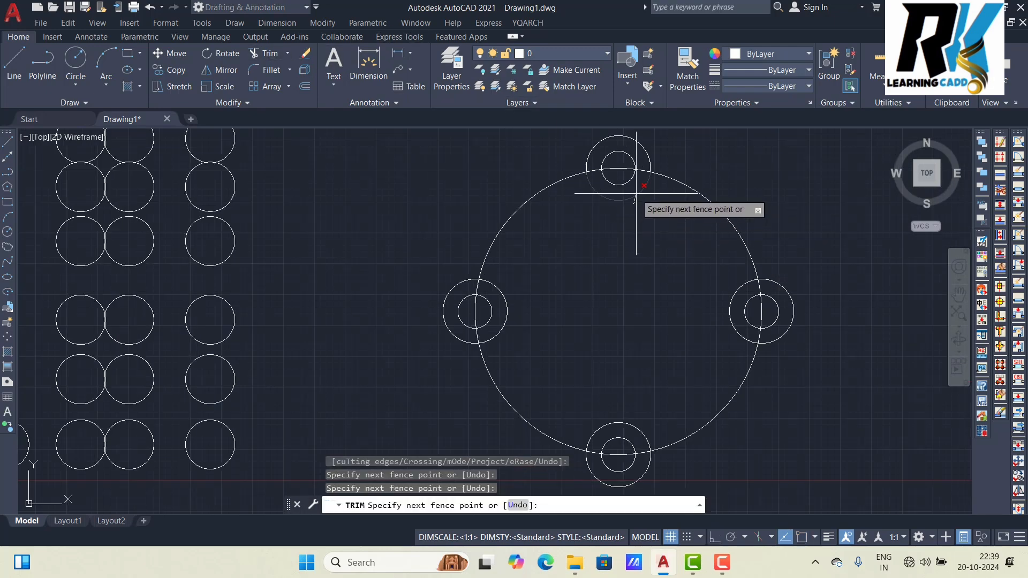
scroll(637, 177, up, 2)
click(606, 158)
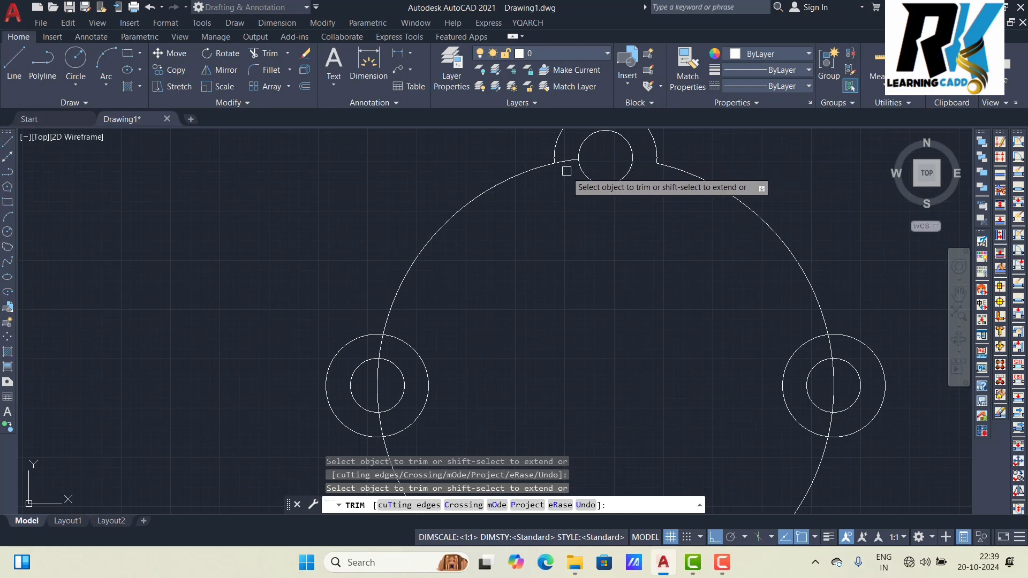
- Trim the overlapping arcs at the left concentric pair to leave an outward lug with a clear hole
scroll(629, 238, down, 4)
scroll(562, 266, up, 2)
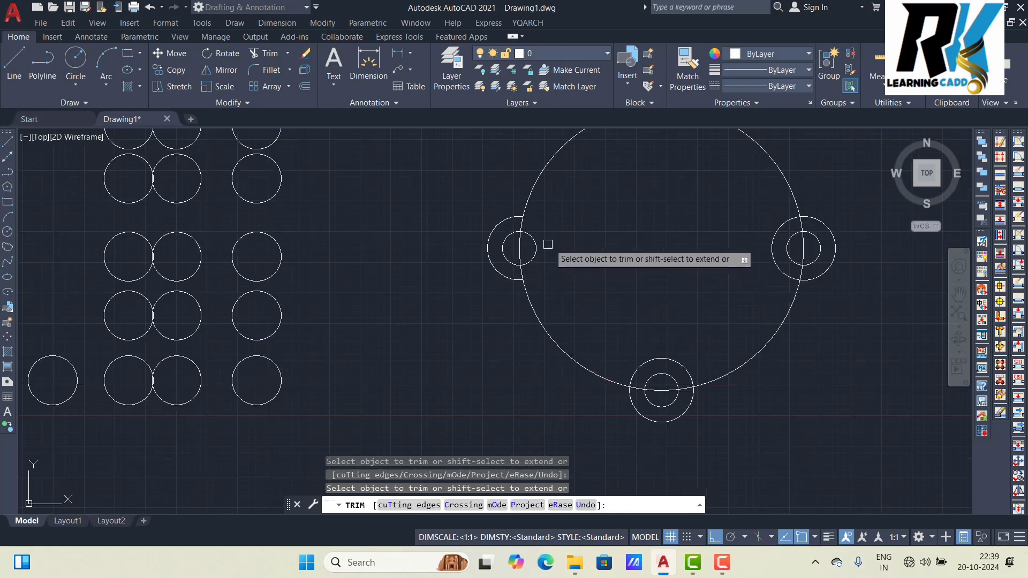
scroll(523, 223, up, 2)
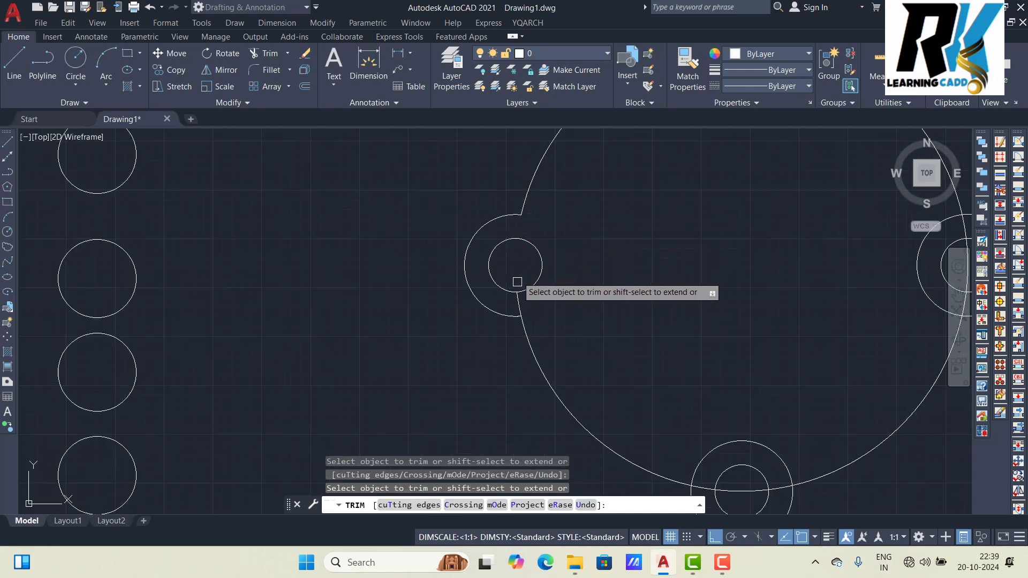
- Trim the overlapping arcs at the bottom concentric pair, including the large circle's segments within the lug and hole
scroll(534, 293, down, 5)
mouse_move(568, 281)
middle_down()
mouse_move(638, 241)
mouse_move(616, 238)
middle_up()
scroll(631, 287, up, 9)
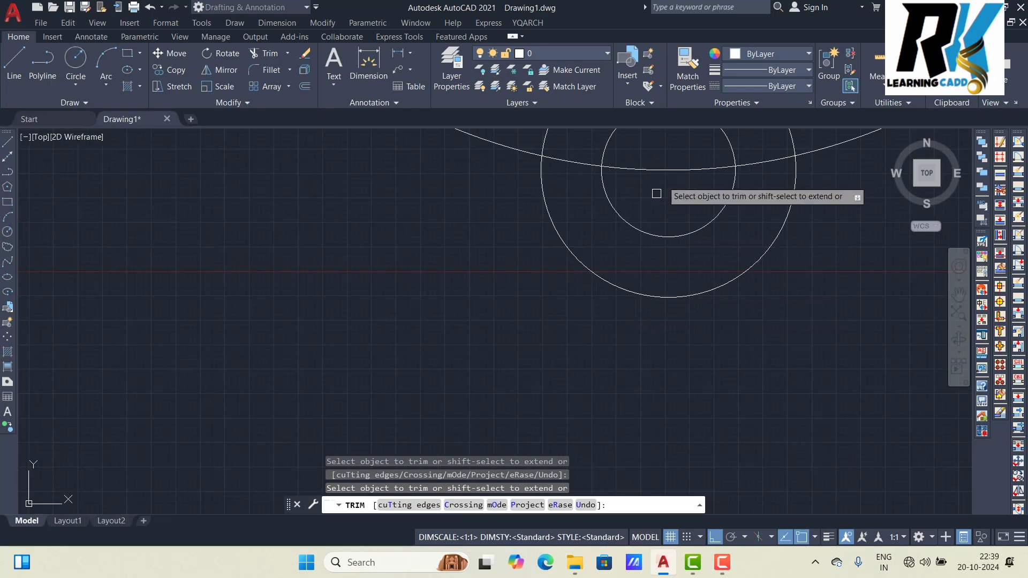
click(652, 180)
click(578, 294)
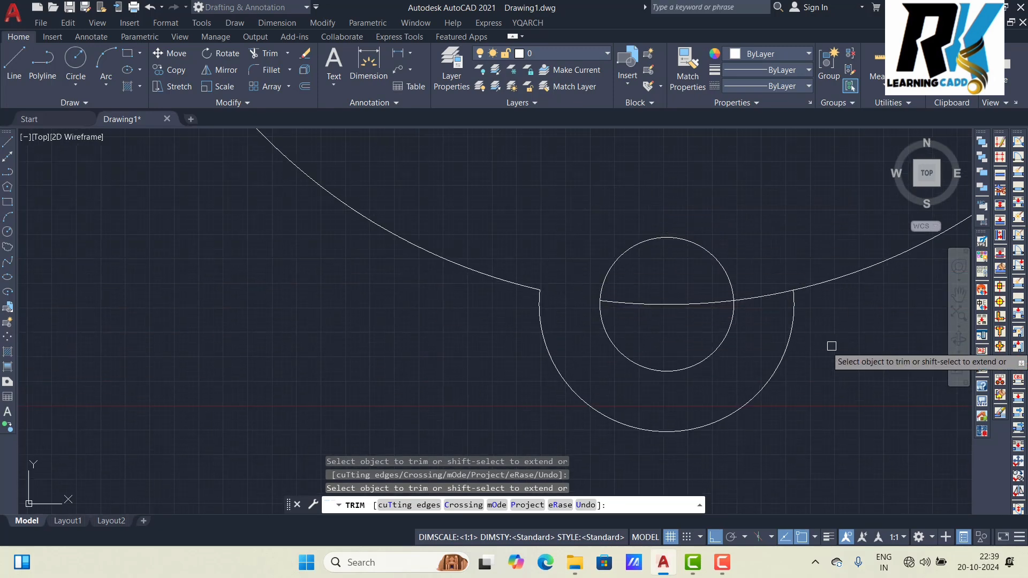
click(765, 296)
- Trim the remaining overlapping arcs at the right concentric pair and end the Trim command
scroll(686, 303, down, 5)
scroll(688, 271, up, 7)
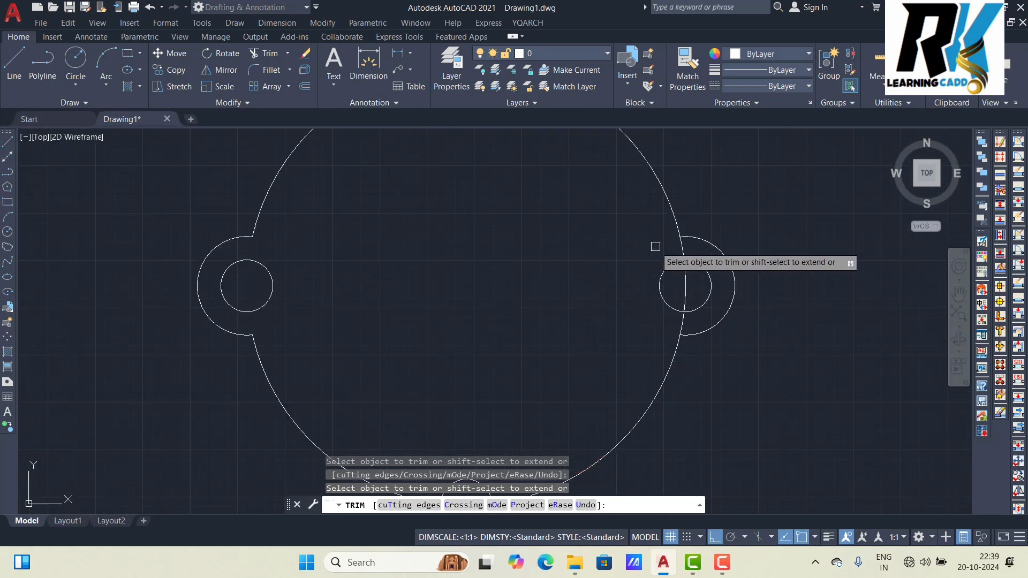
click(685, 281)
scroll(645, 251, down, 6)
right_click(710, 201)
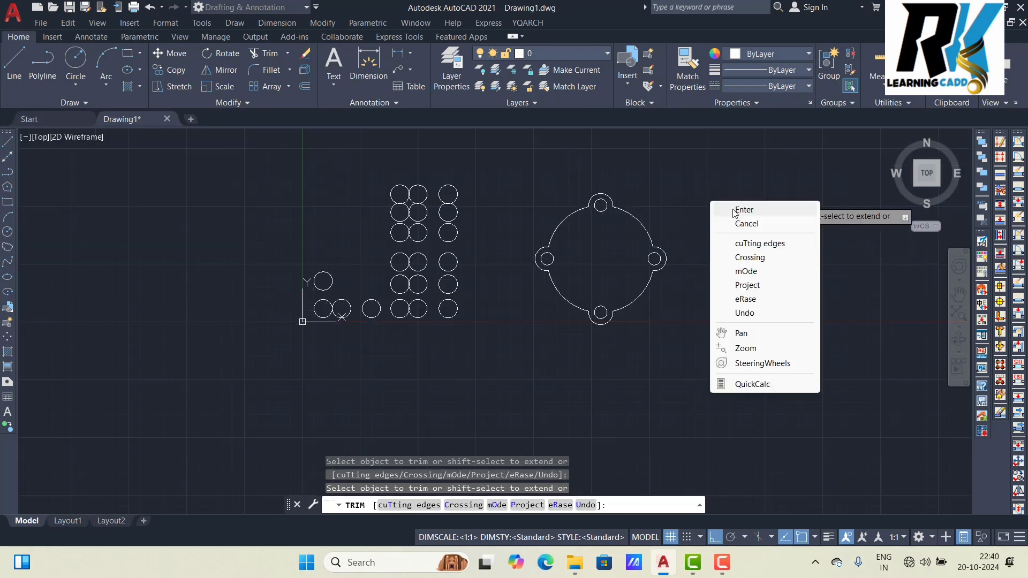
click(730, 207)
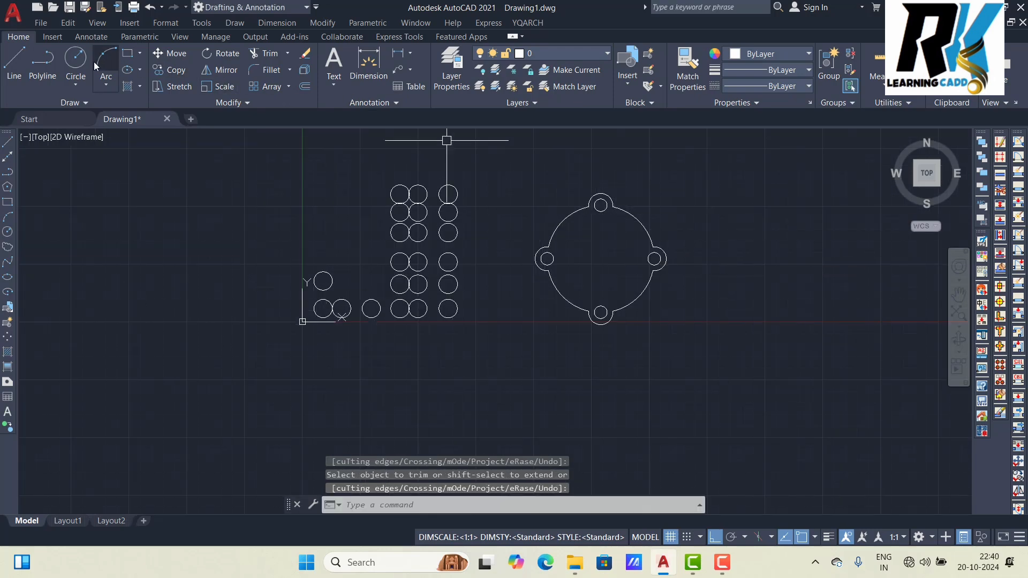
- Draw a medium-sized circle freehand at the centre of the four-lug flange outline
click(76, 60)
scroll(621, 252, up, 2)
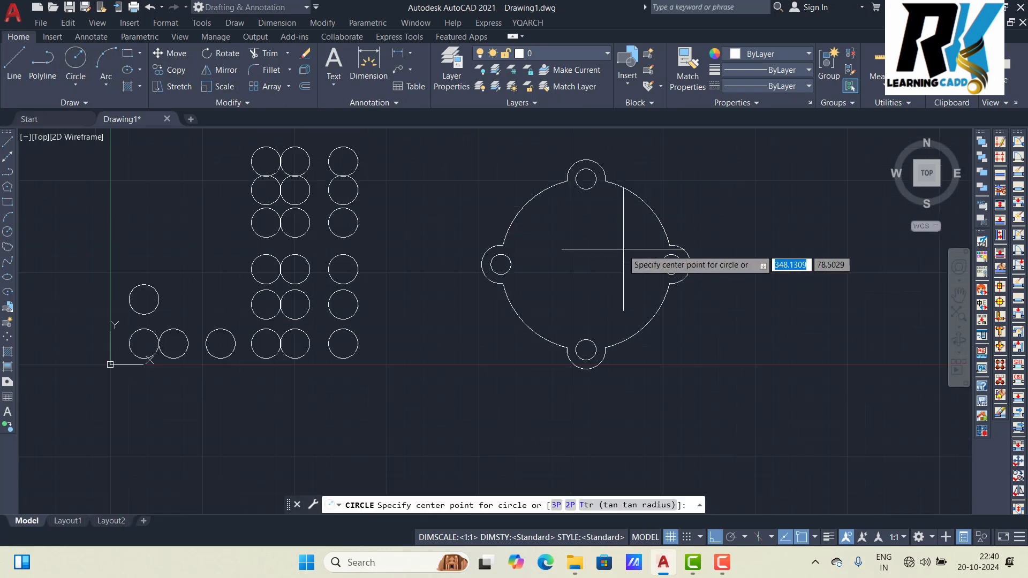
click(589, 259)
key(Return)
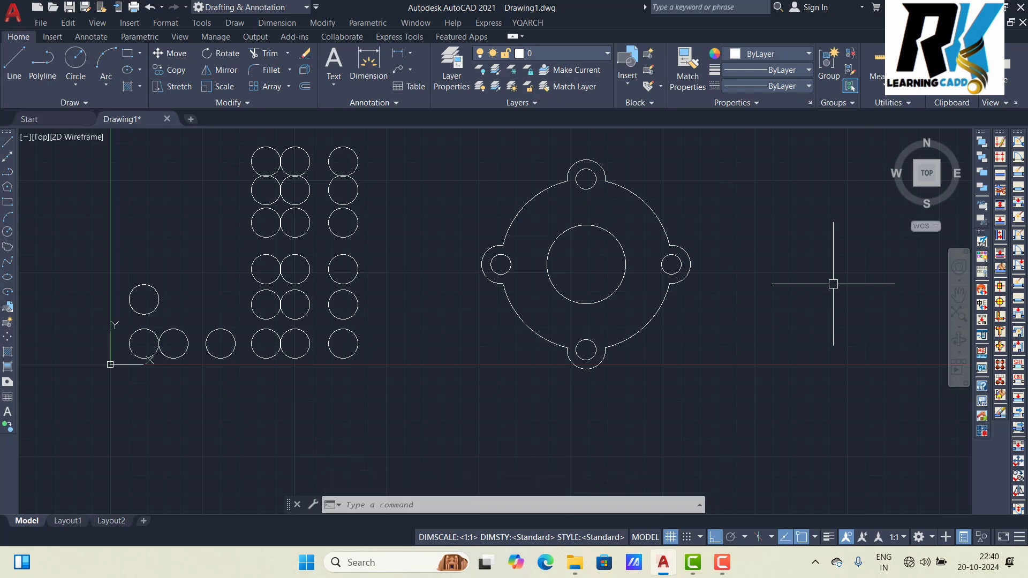
scroll(749, 357, down, 3)
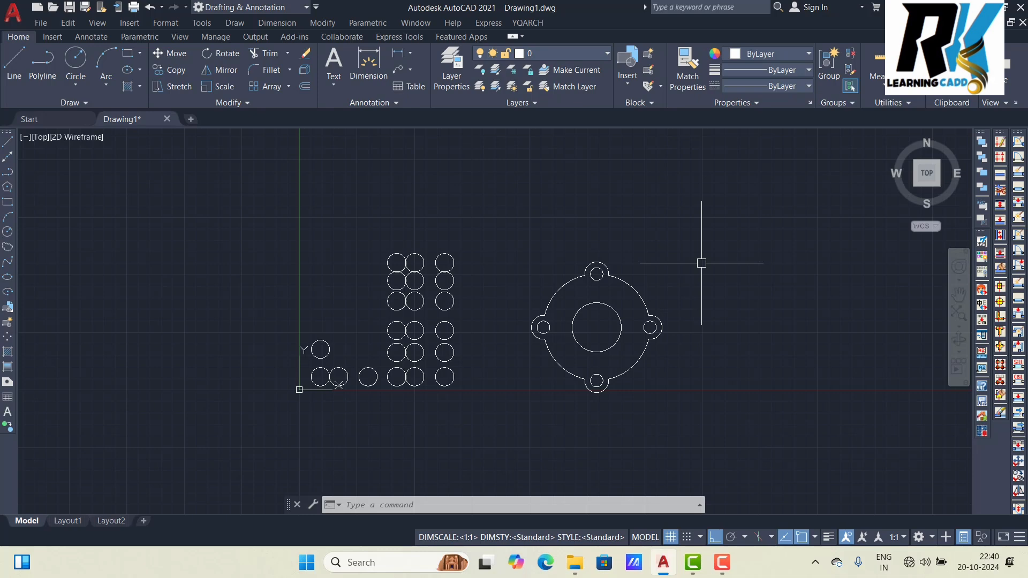
click(722, 563)
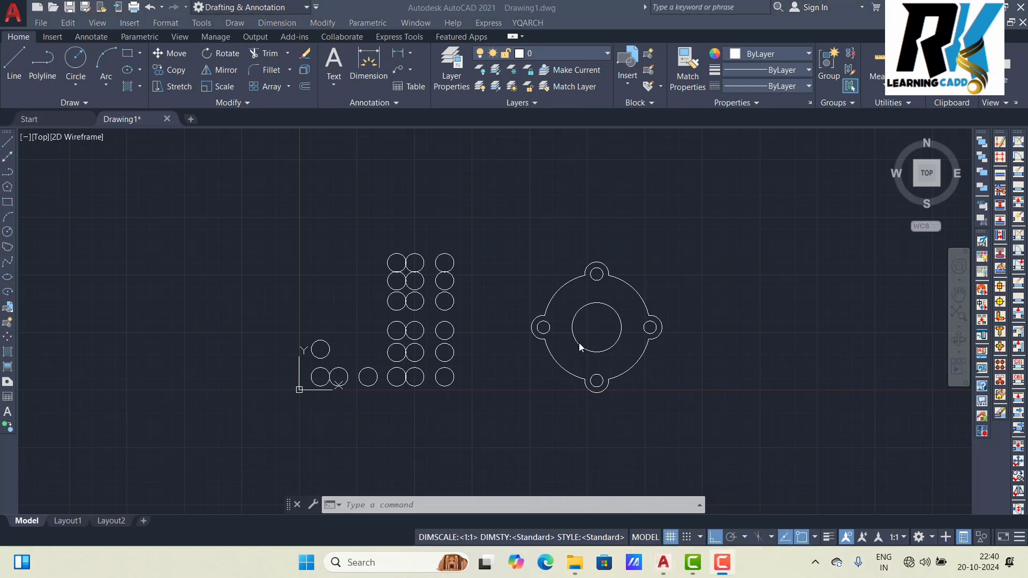